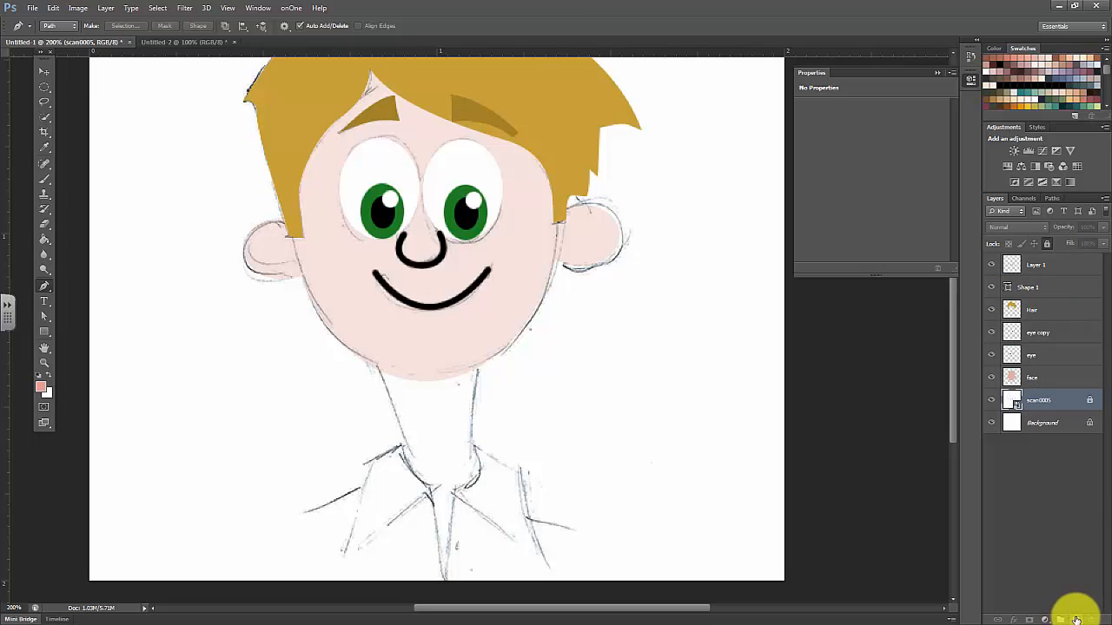
Add a new layer directly above the scanned sketch and create a new empty path for the neck
left_click(1076, 620)
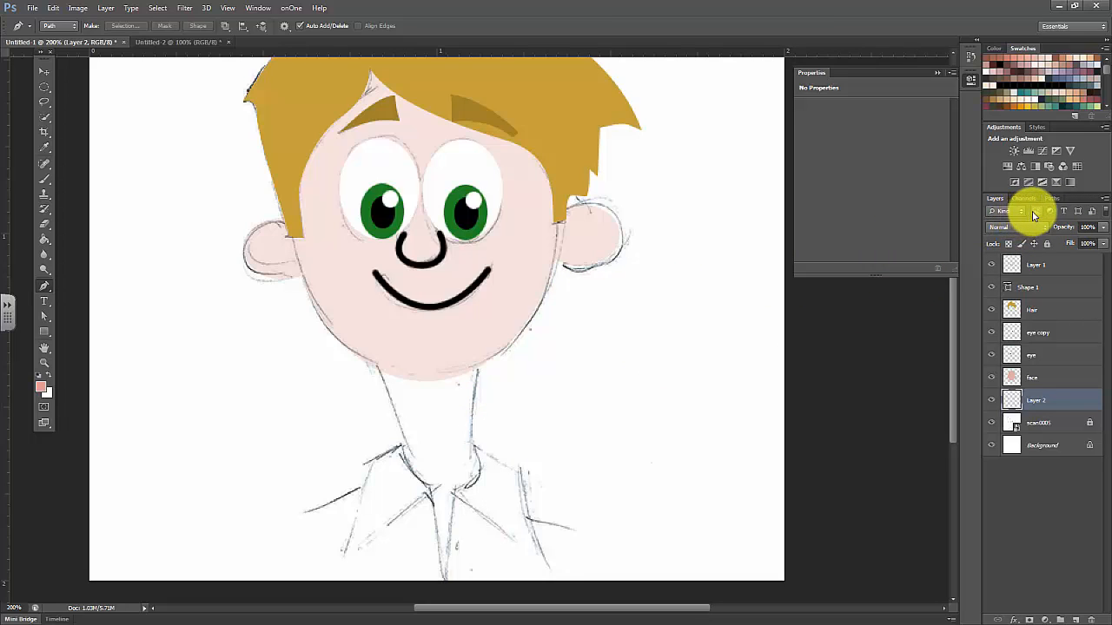
left_click(1051, 198)
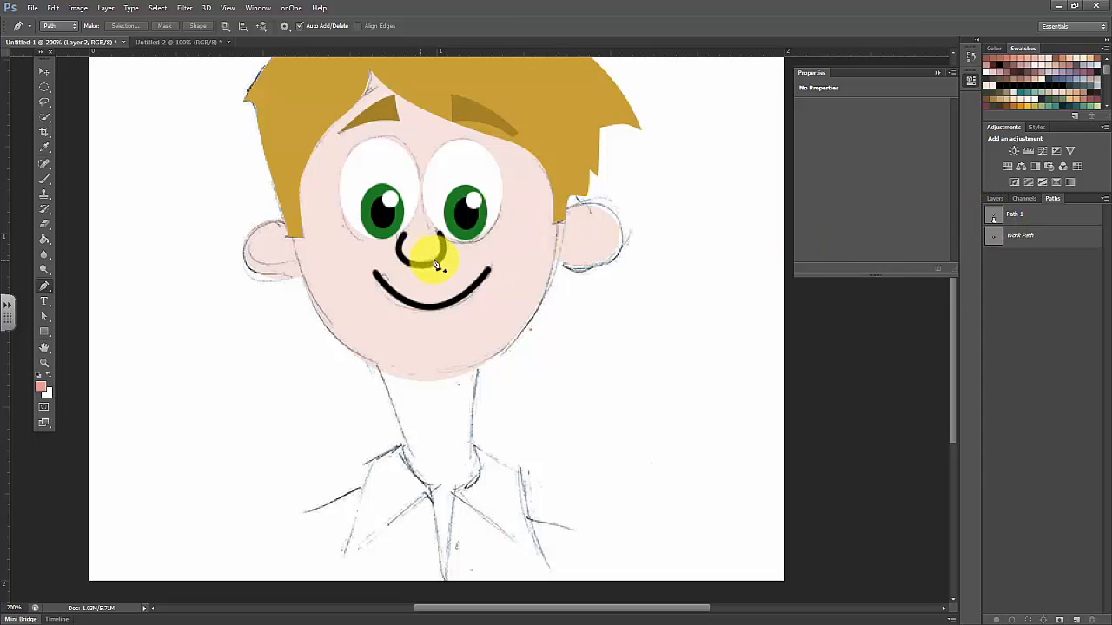
left_click(1075, 620)
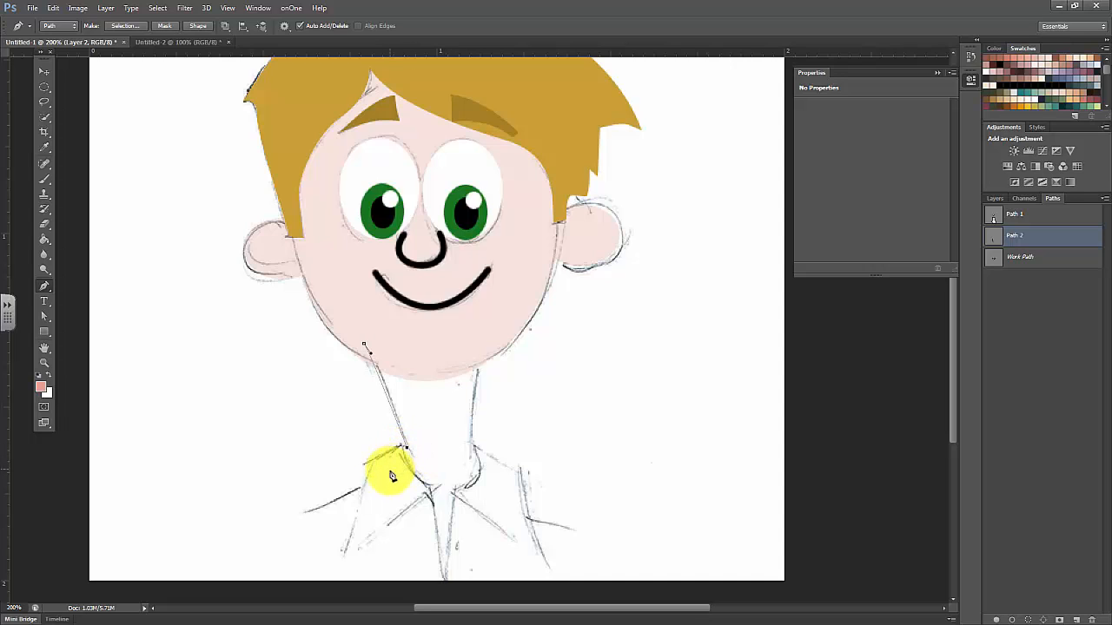
Trace the neck and upper chest with the Pen tool as a closed path that overlaps the chin and extends under the collar
left_click(389, 471)
left_click(343, 512)
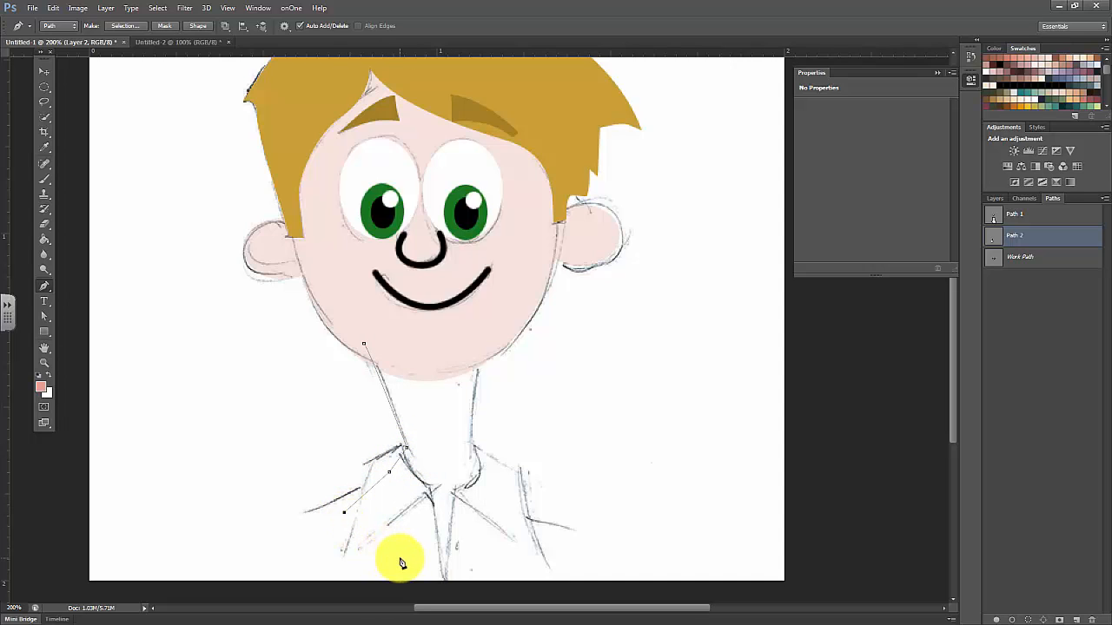
left_click(400, 559)
left_click(446, 582)
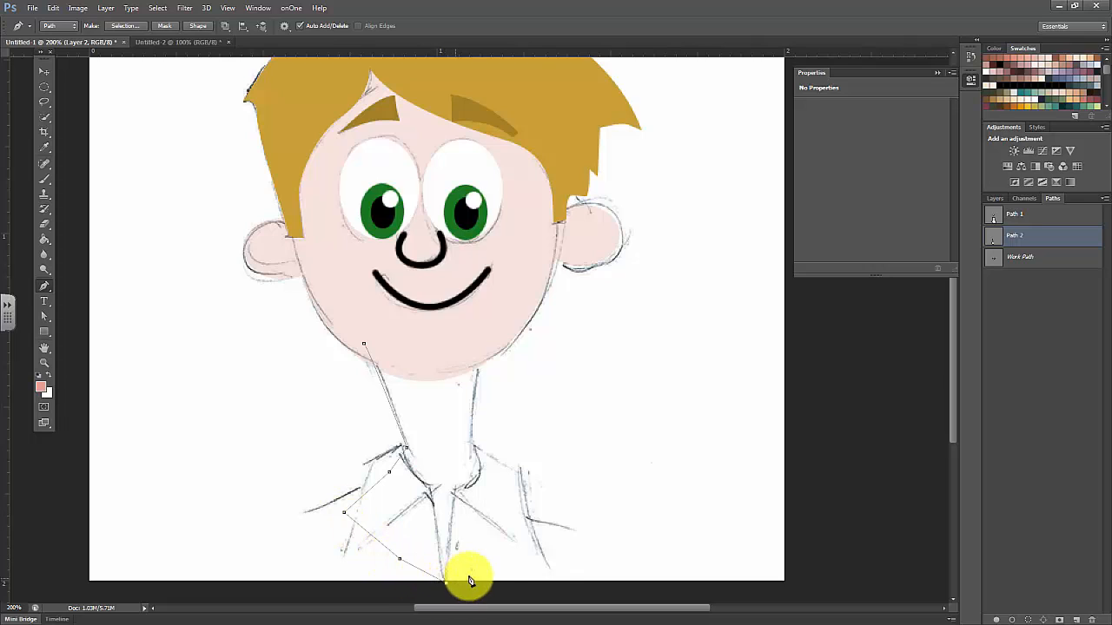
left_click(515, 535)
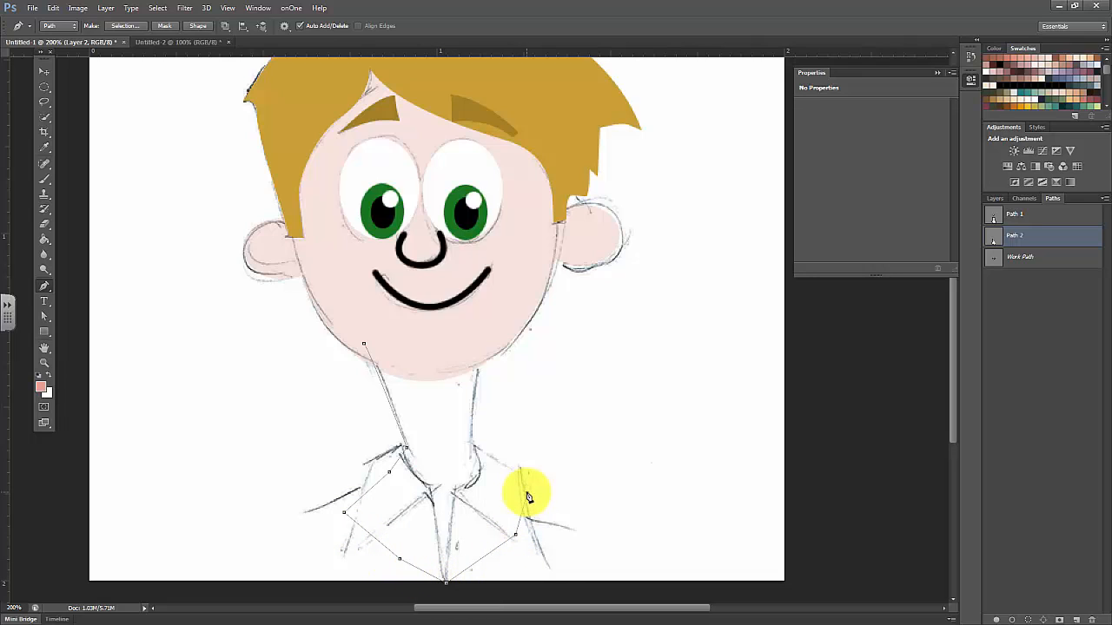
left_click(527, 493)
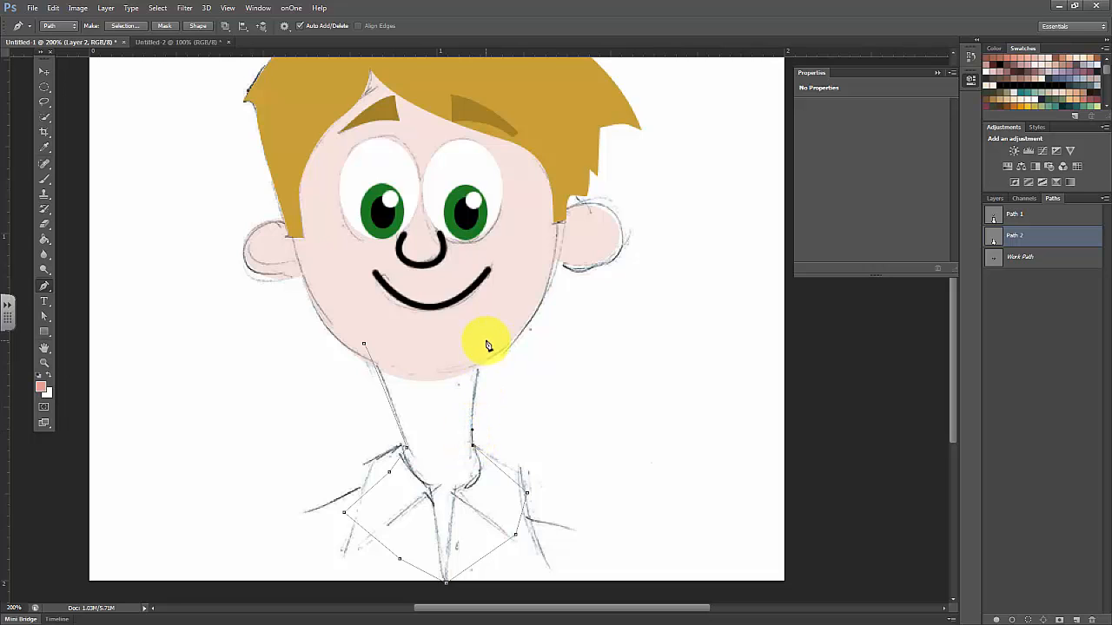
left_click_drag(501, 312, 501, 312)
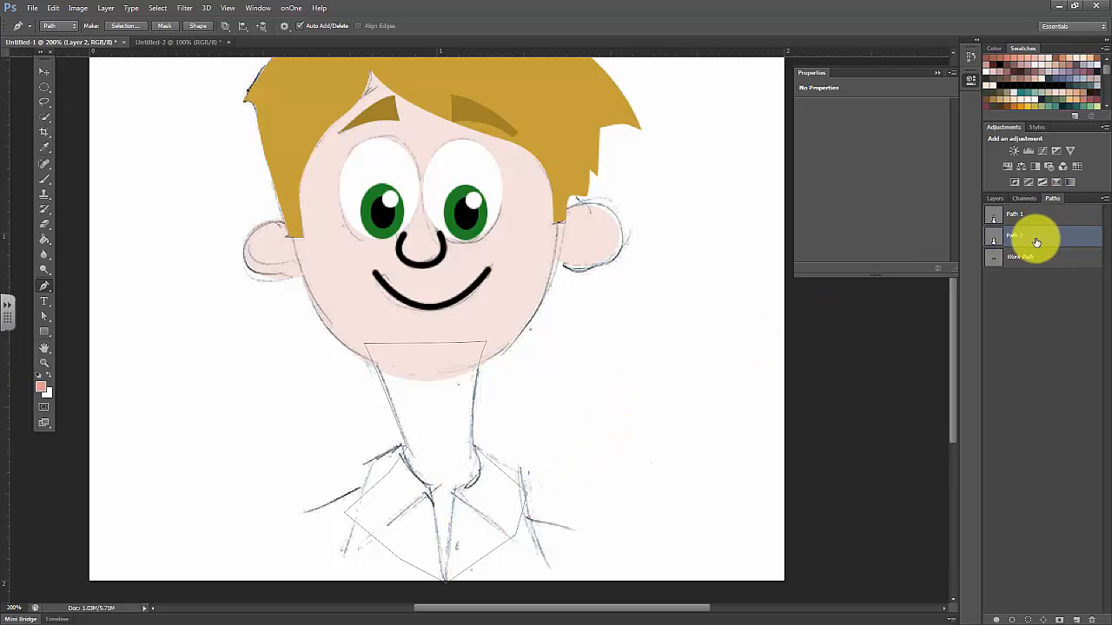
Convert the neck path into a shape filled with the current salmon skin colour
left_click(993, 200)
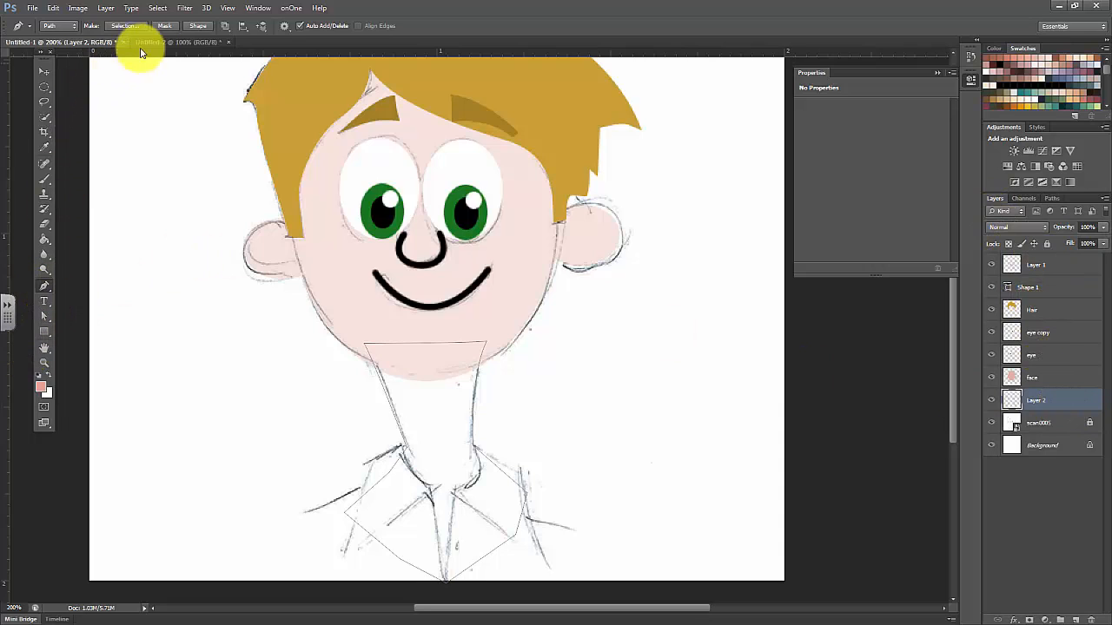
left_click(42, 393)
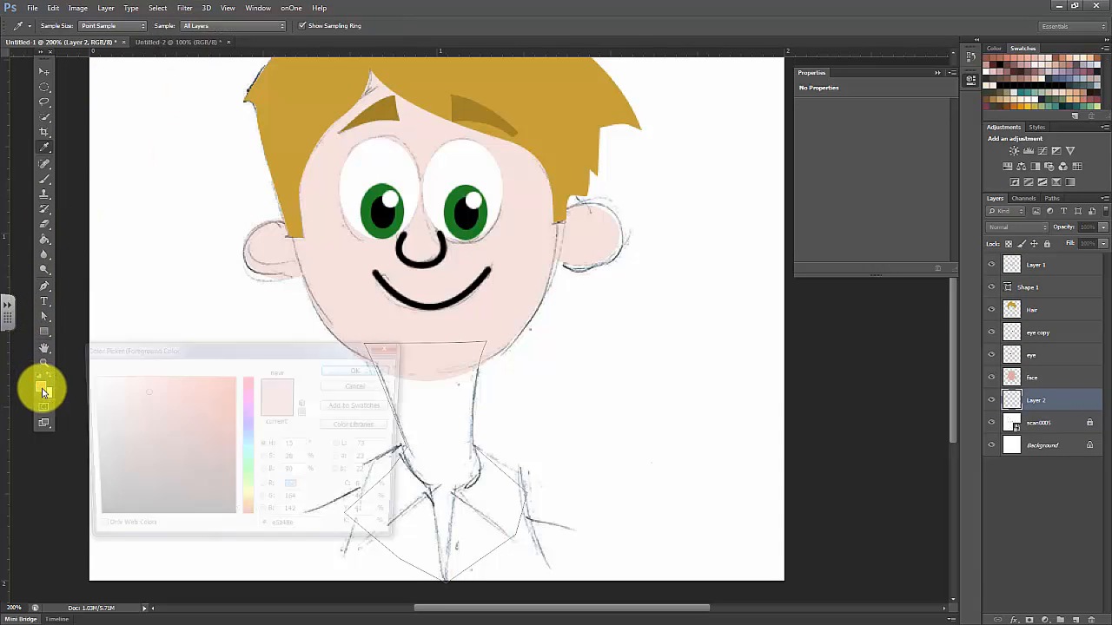
left_click(354, 387)
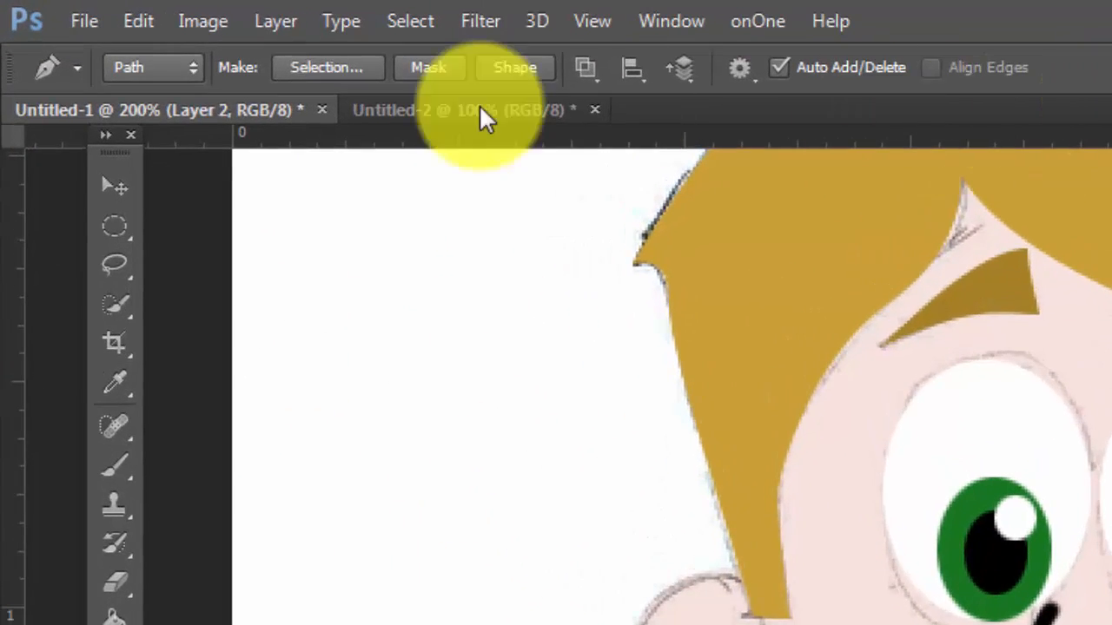
left_click(506, 69)
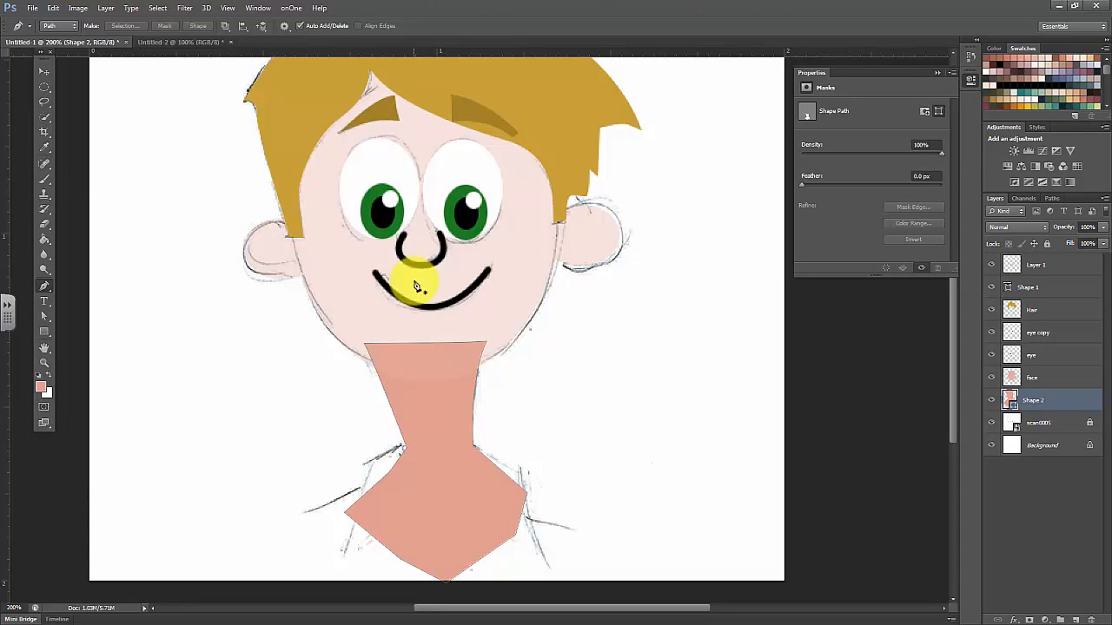
Set the face layer's opacity to 100% and the neck shape's opacity to 50%
left_click(1068, 380)
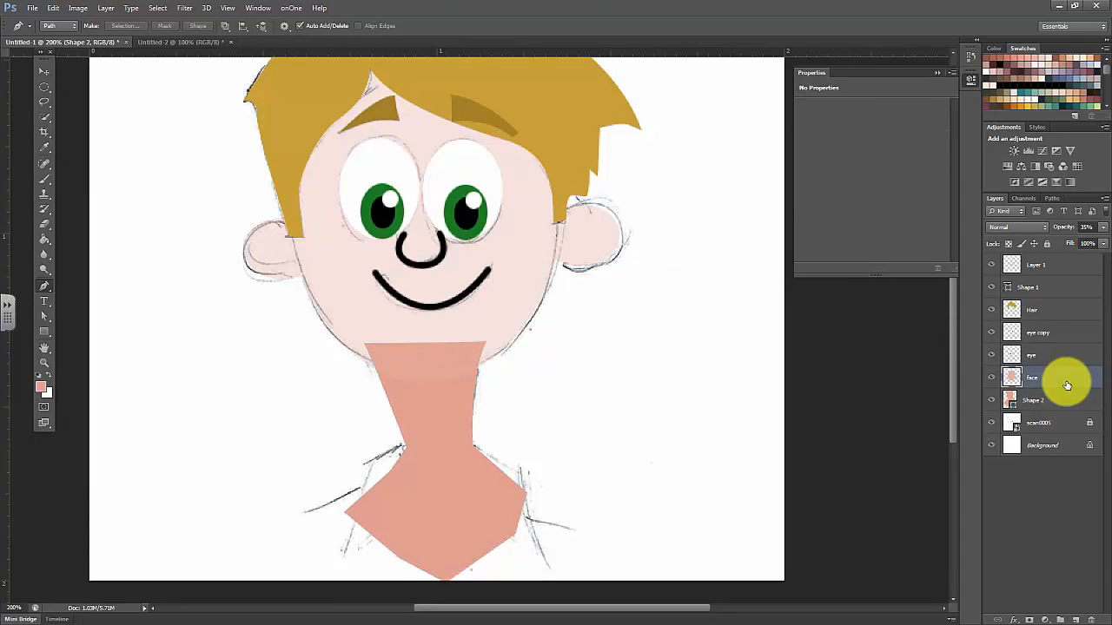
mouse_move(1102, 227)
left_mouse_down()
mouse_move(1075, 247)
mouse_move(1064, 239)
mouse_move(1107, 228)
left_mouse_up()
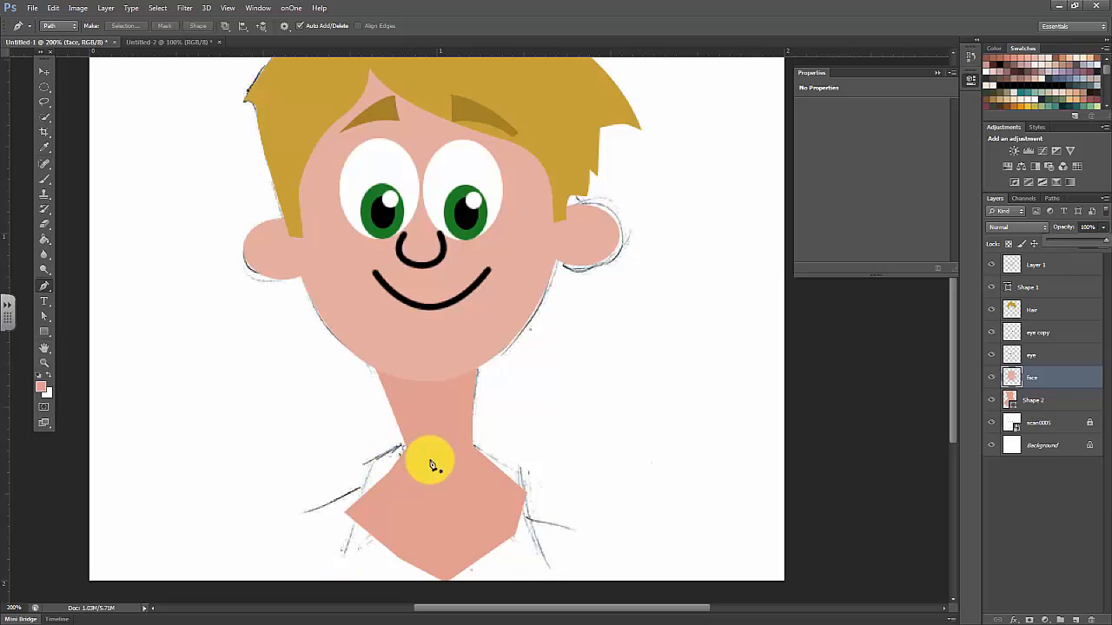
left_click(1061, 397)
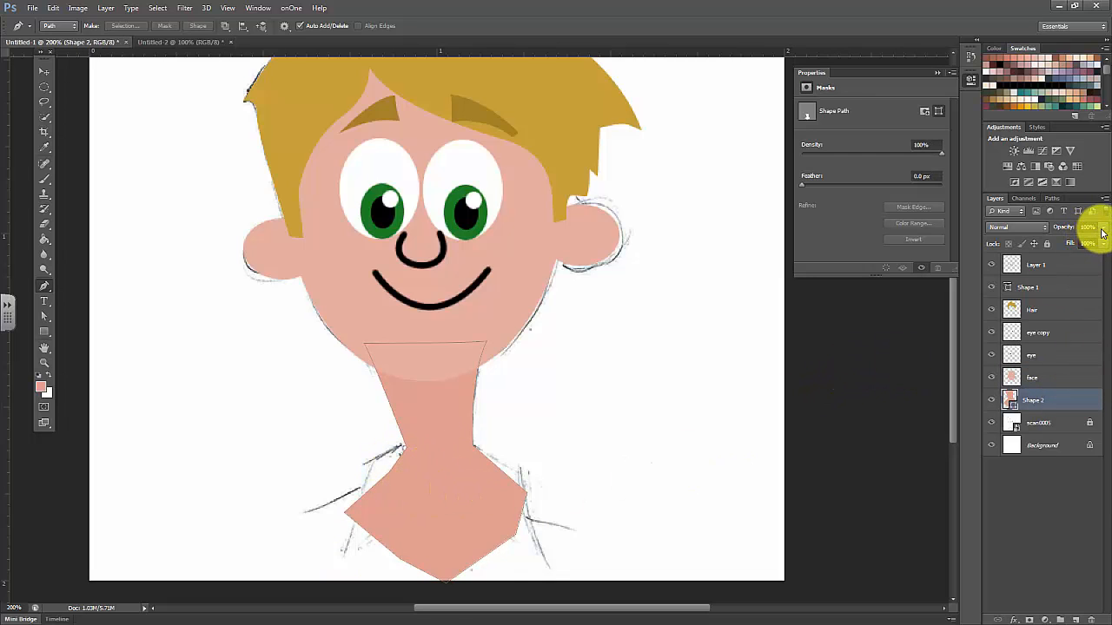
left_click_drag(1103, 243, 1076, 251)
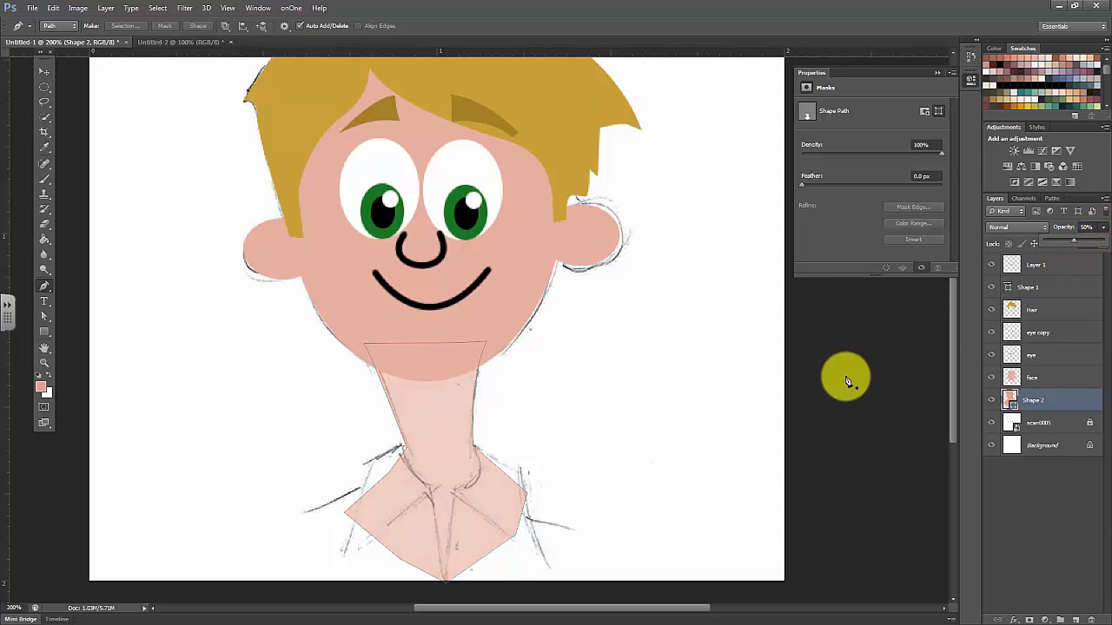
Add a new layer above the neck shape and create a new empty path for the shirt
scroll(799, 397, "down", 5)
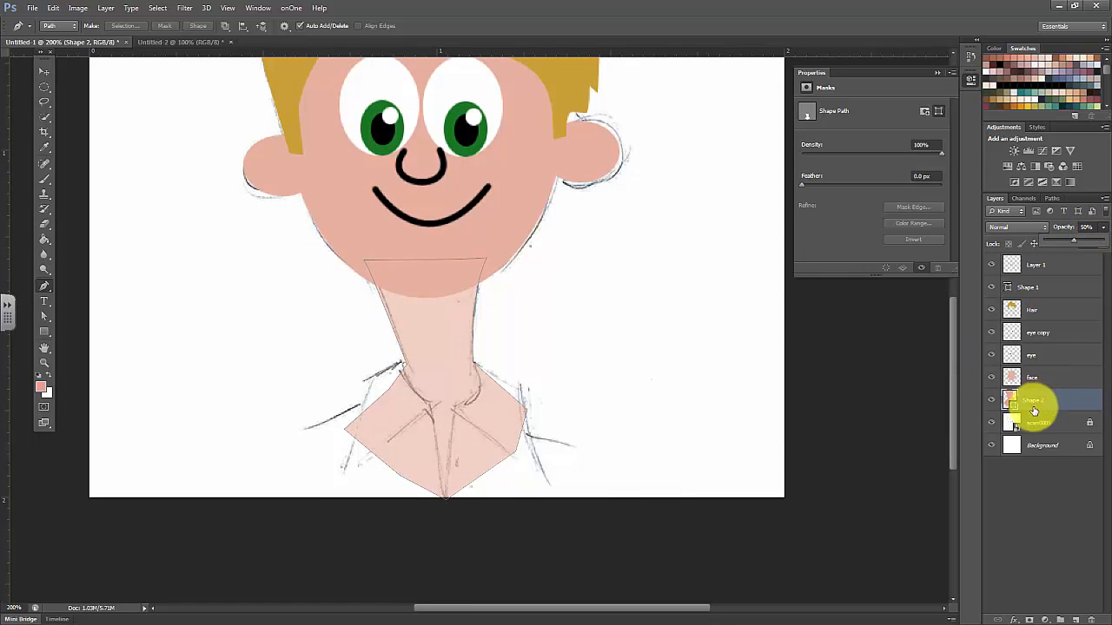
left_click(1076, 620)
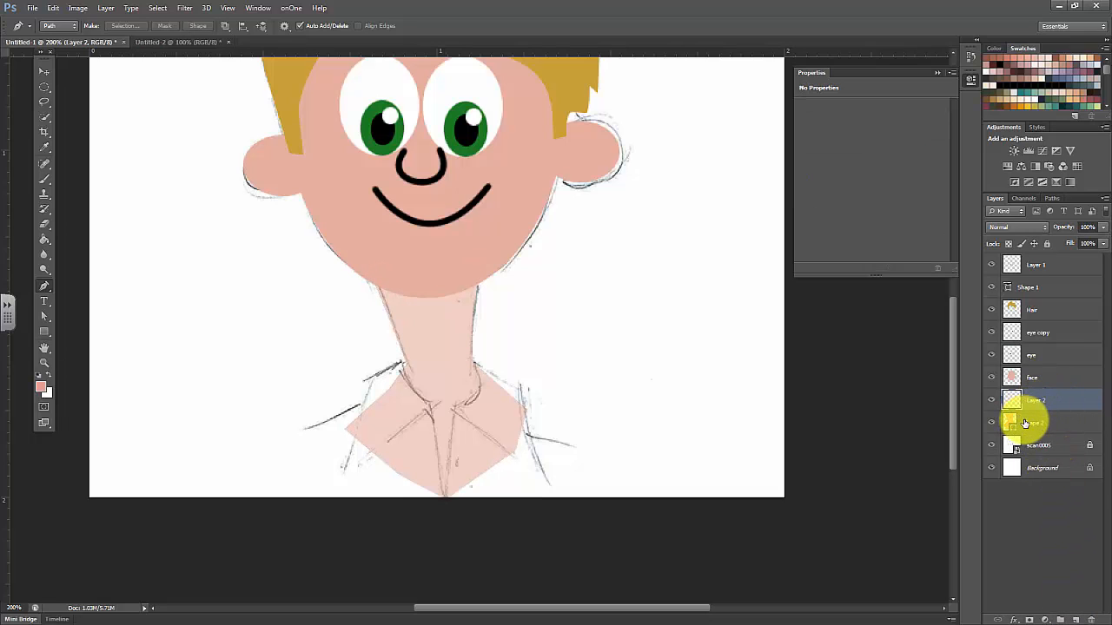
left_click_drag(1026, 423, 1026, 373)
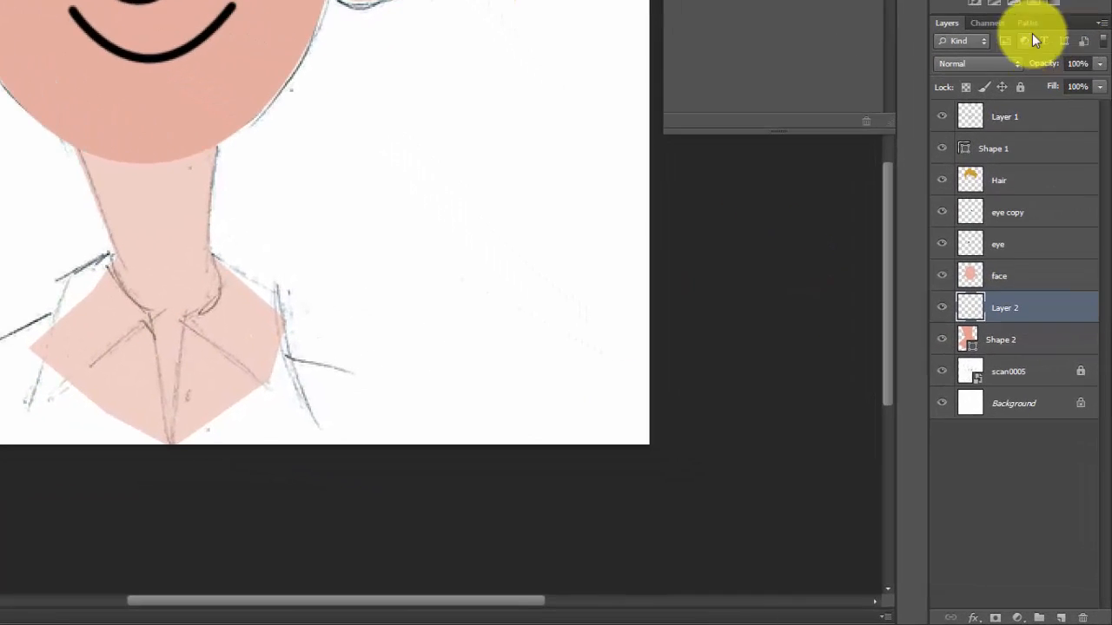
left_click(1052, 198)
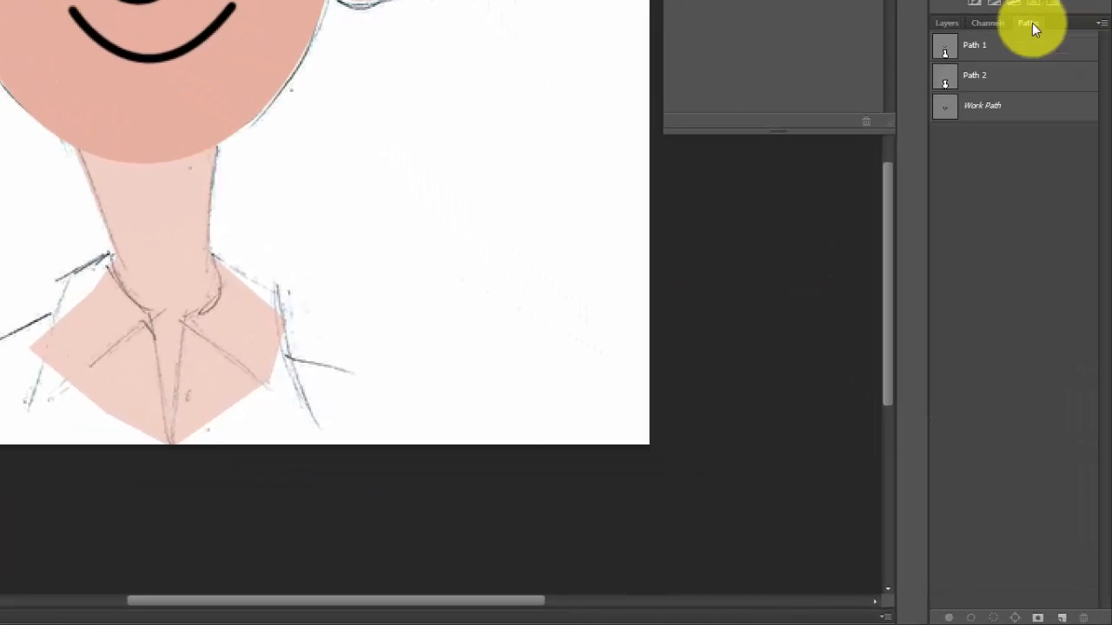
left_click(1060, 617)
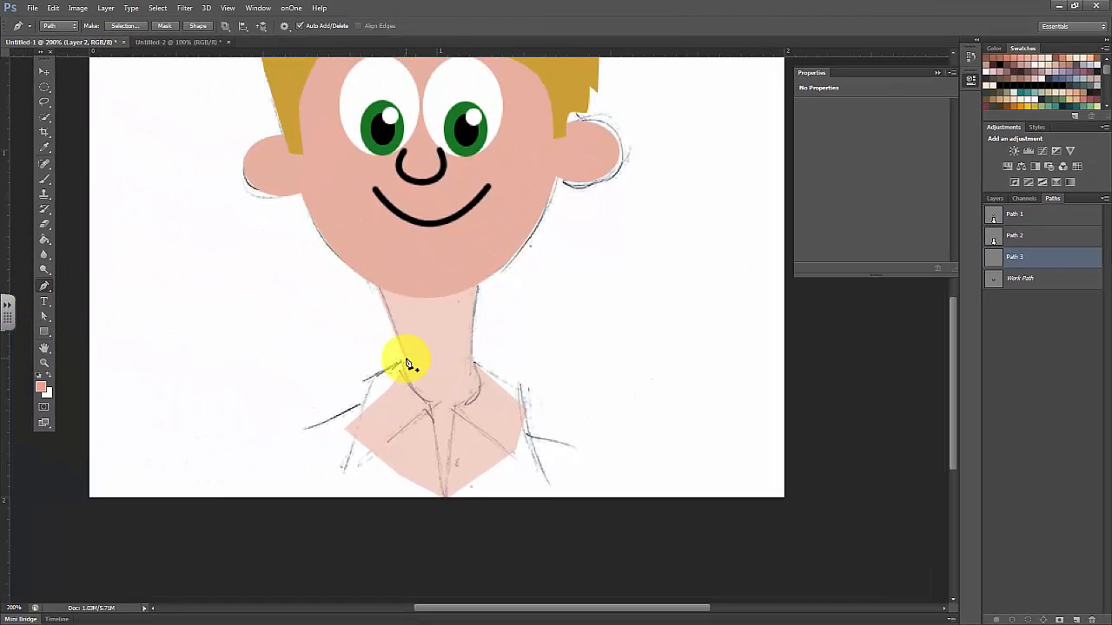
Trace the shirt's shoulders and V-shaped neck opening with the Pen tool as a closed path reaching the canvas's lower edge
left_click_drag(393, 372, 316, 440)
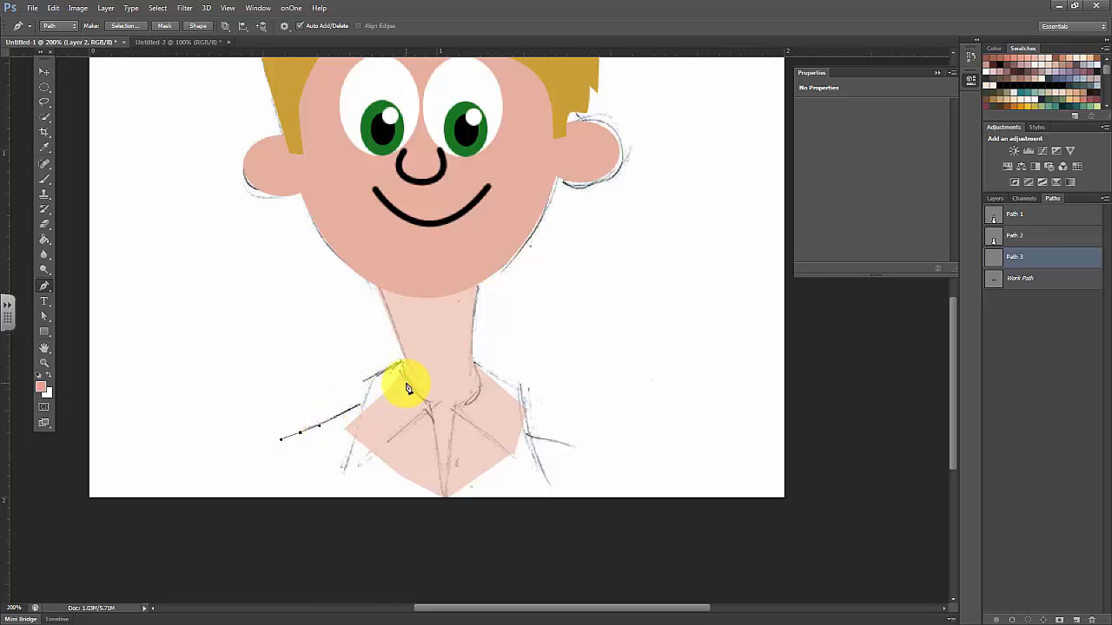
left_click_drag(399, 397, 522, 435)
left_click(524, 433)
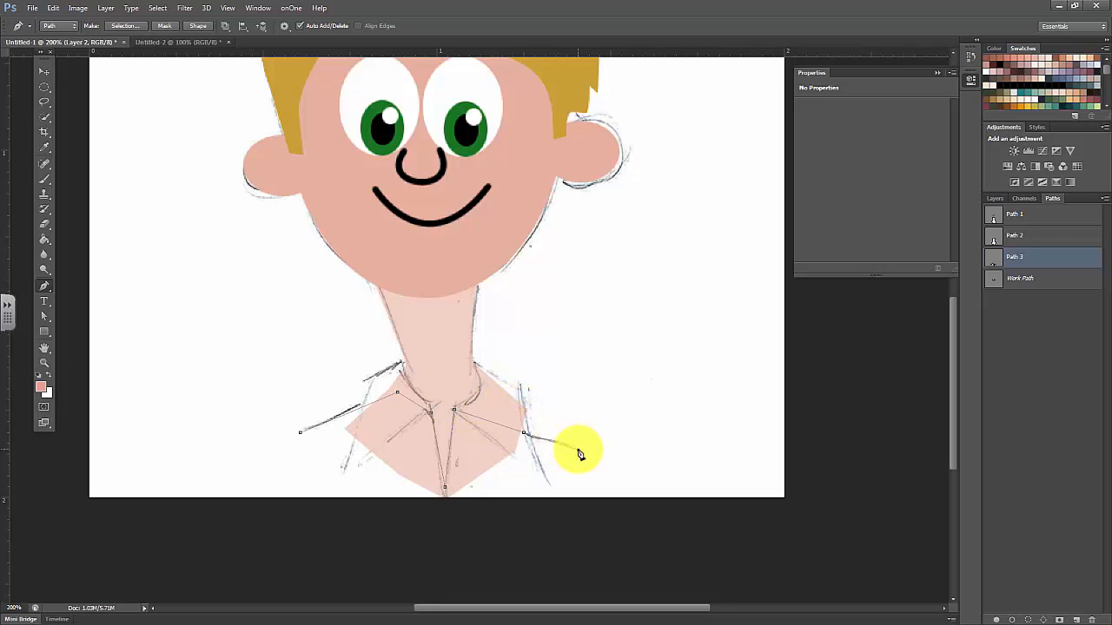
left_click(547, 488)
left_click(446, 498)
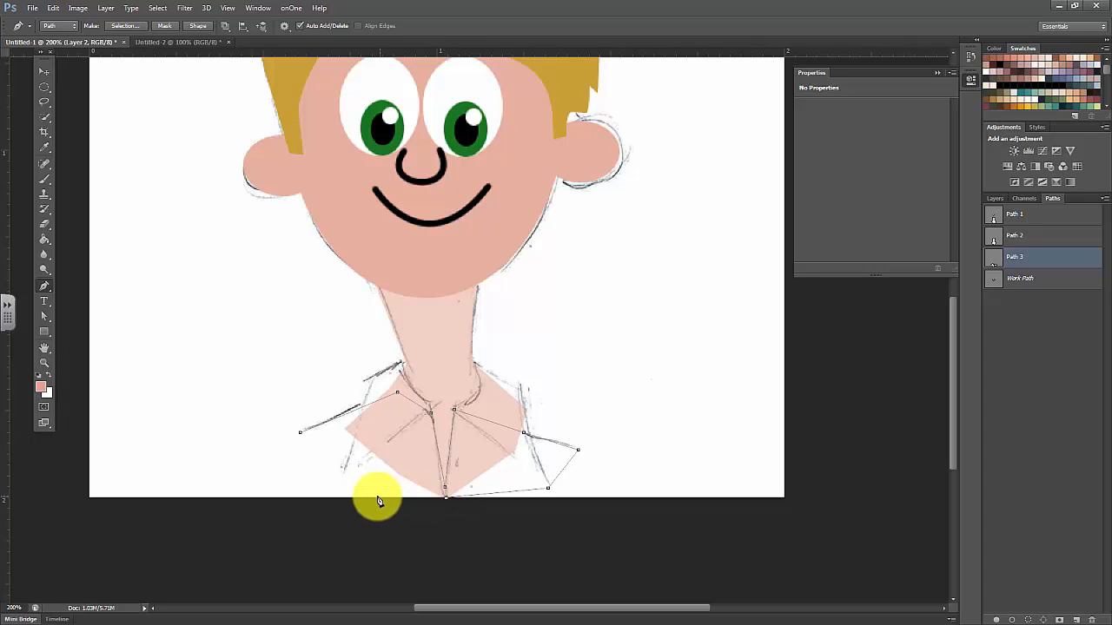
left_click(322, 476)
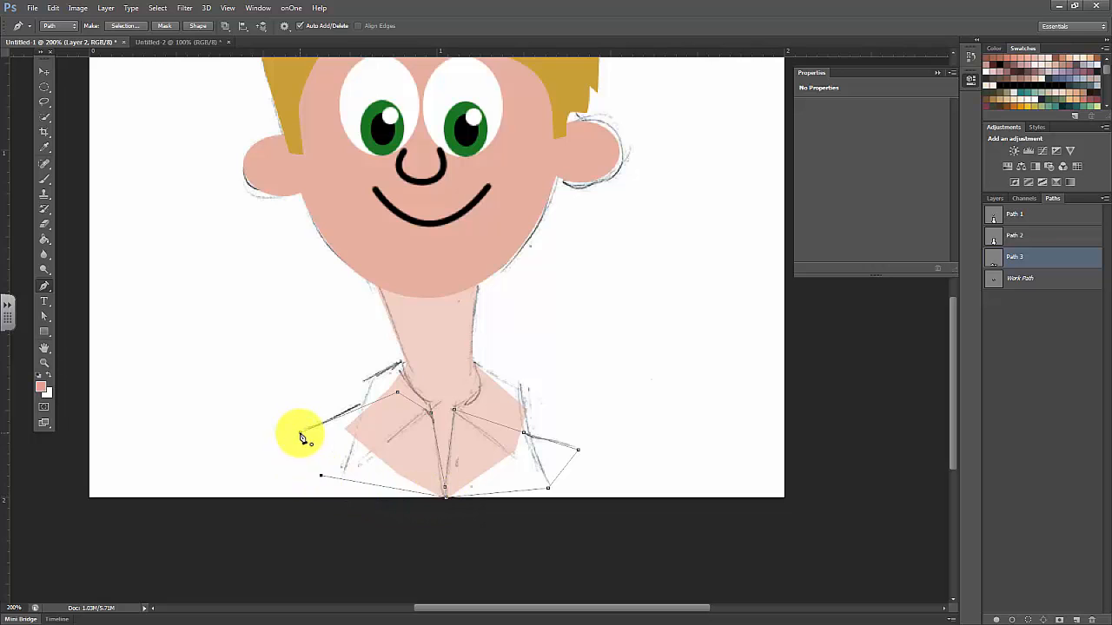
left_click_drag(301, 437, 322, 466)
Set the foreground colour to blue 0f55bf and convert the shirt path into a filled shape
left_click(41, 388)
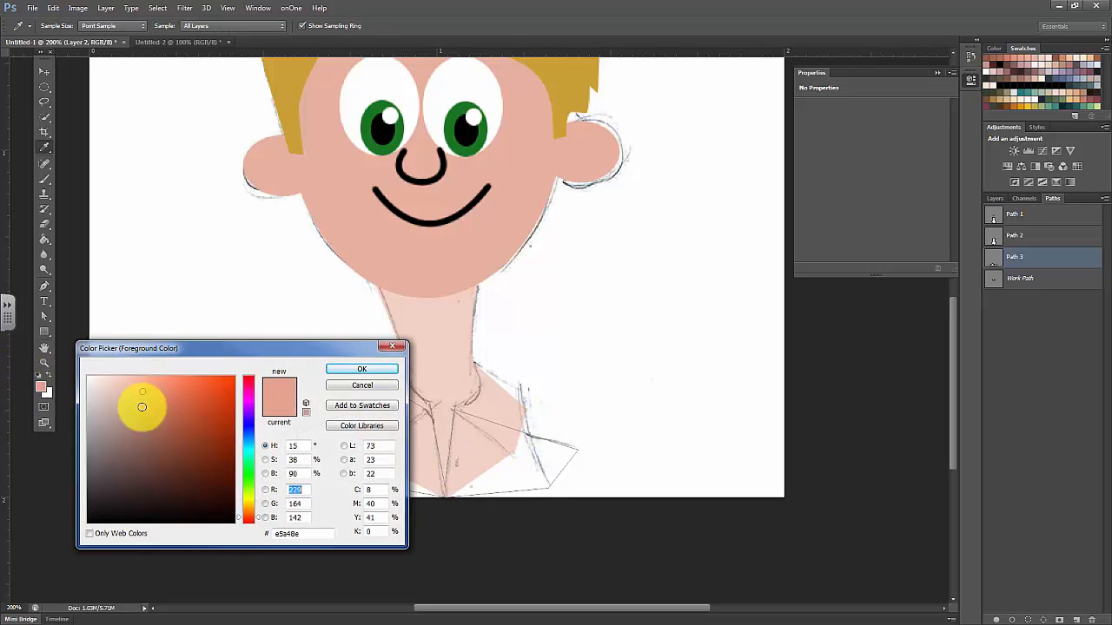
left_click(249, 435)
left_click(224, 412)
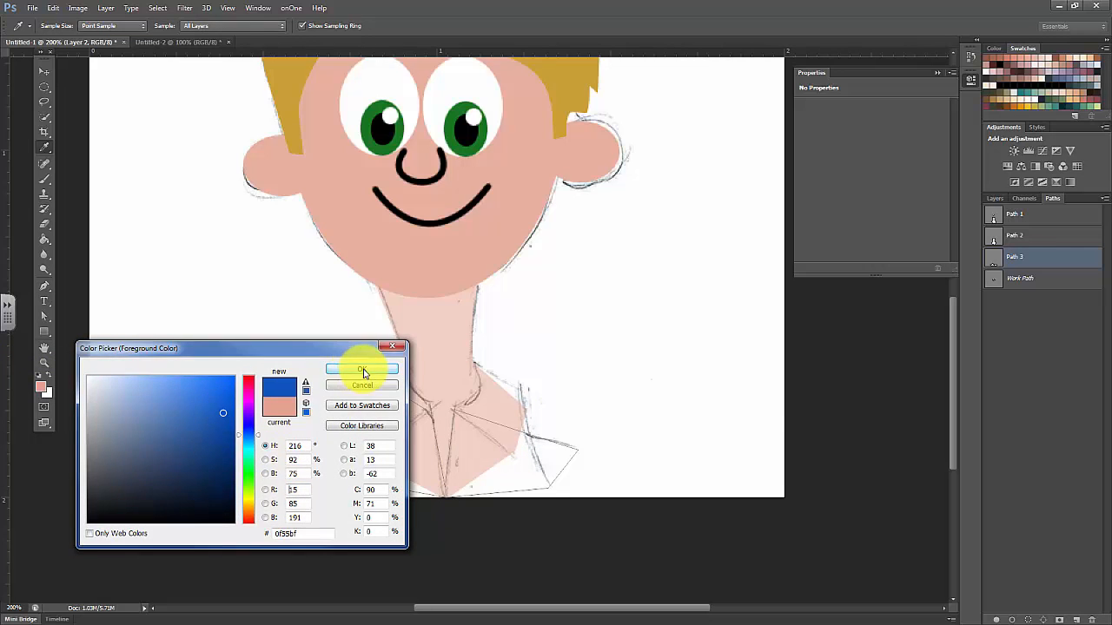
left_click(362, 369)
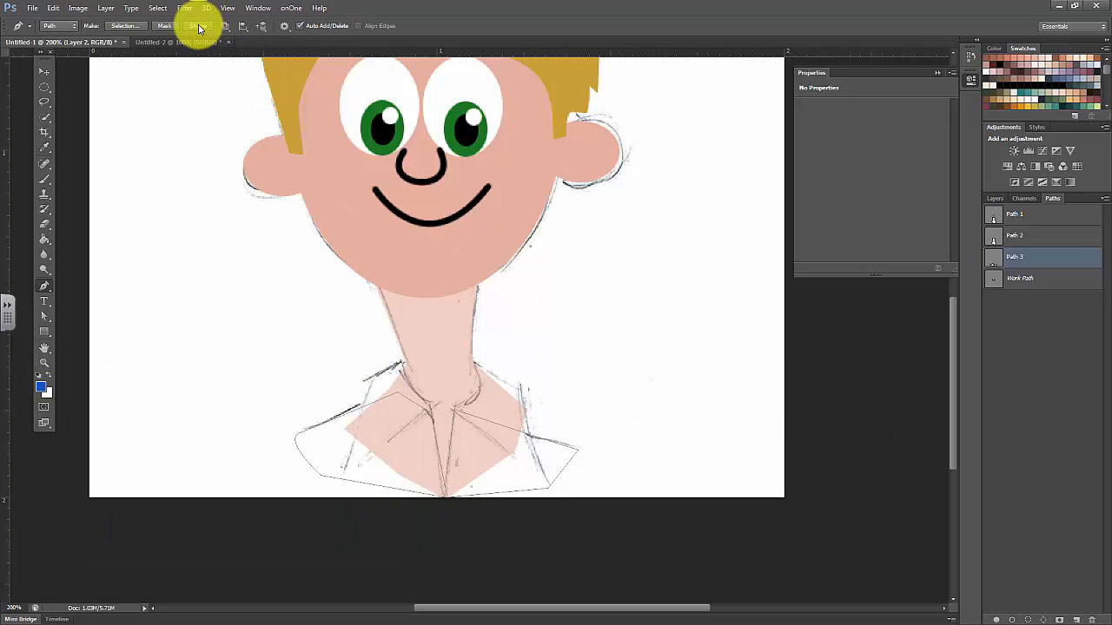
left_click(198, 26)
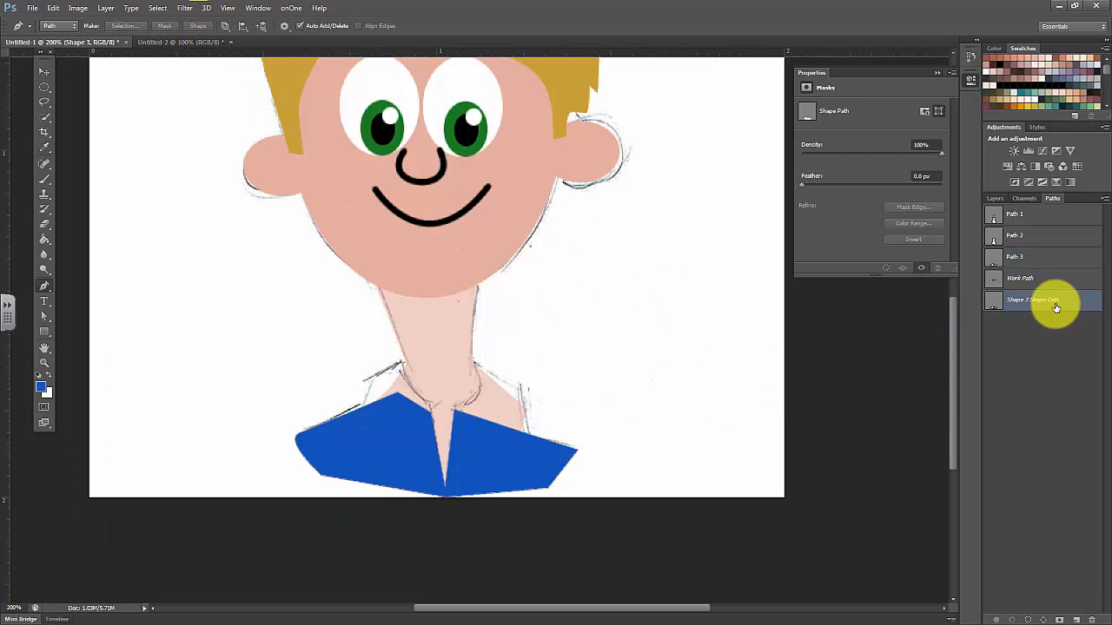
Lower the blue shirt shape's opacity to 41%
left_click(996, 198)
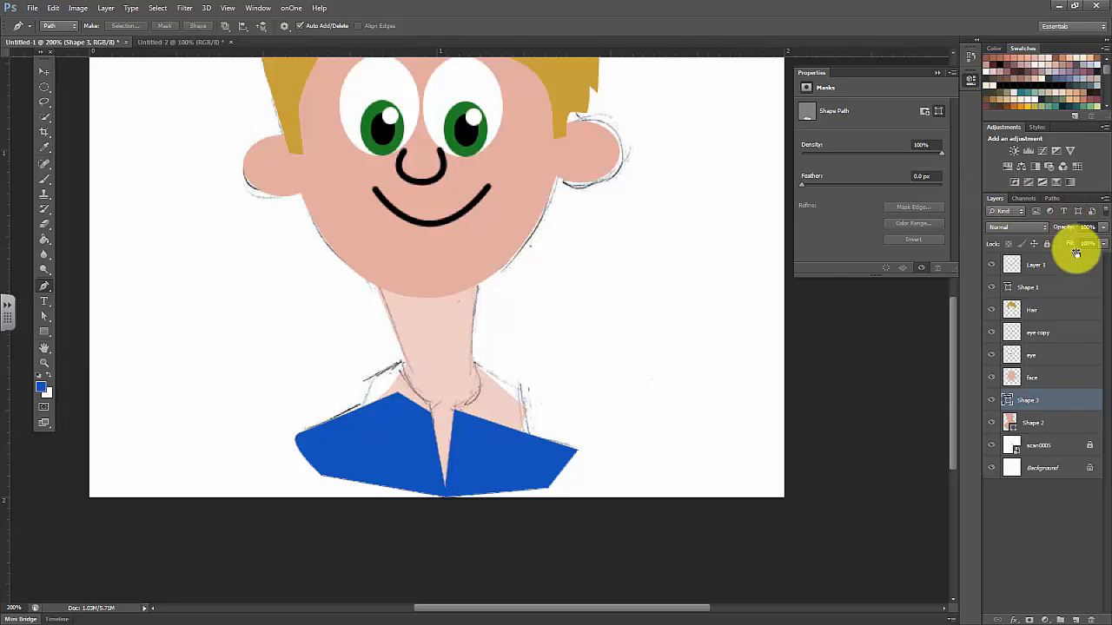
left_click(1057, 399)
left_click(1062, 420)
left_click(1063, 404)
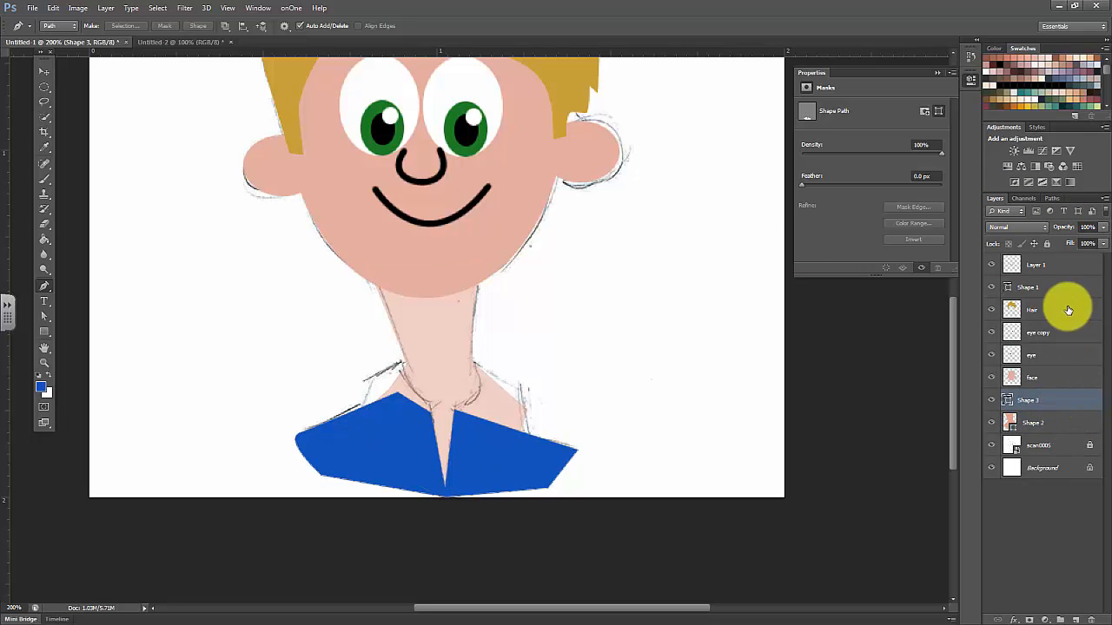
left_click(1102, 228)
left_click_drag(1088, 248, 1069, 252)
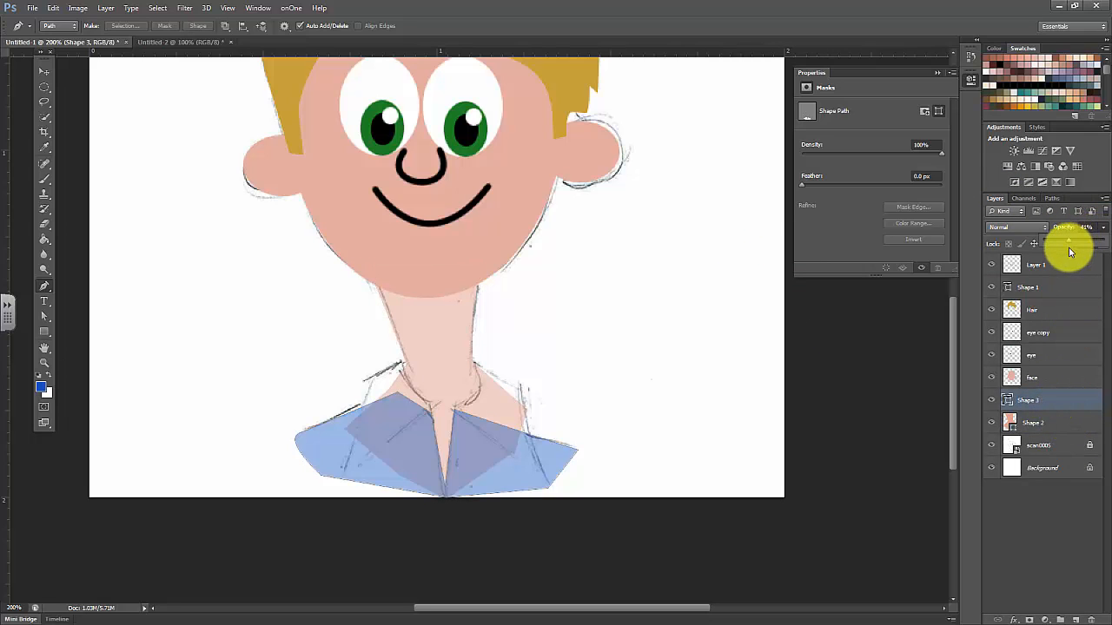
Add a new layer above the shirt shape and create a new empty path for the collar
left_click(1076, 620)
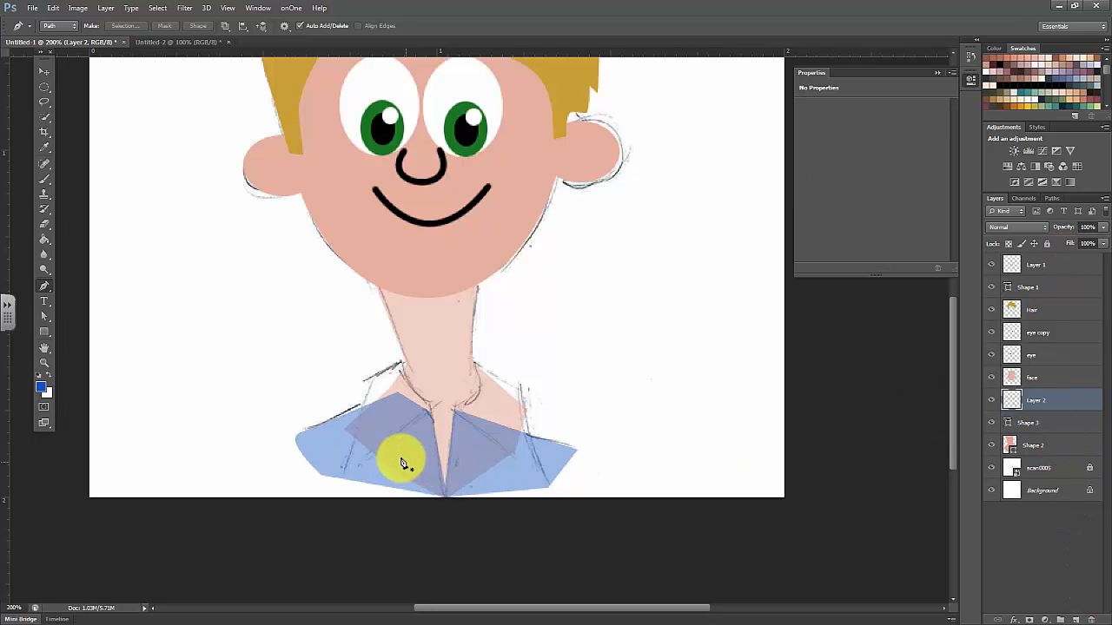
left_click(1055, 198)
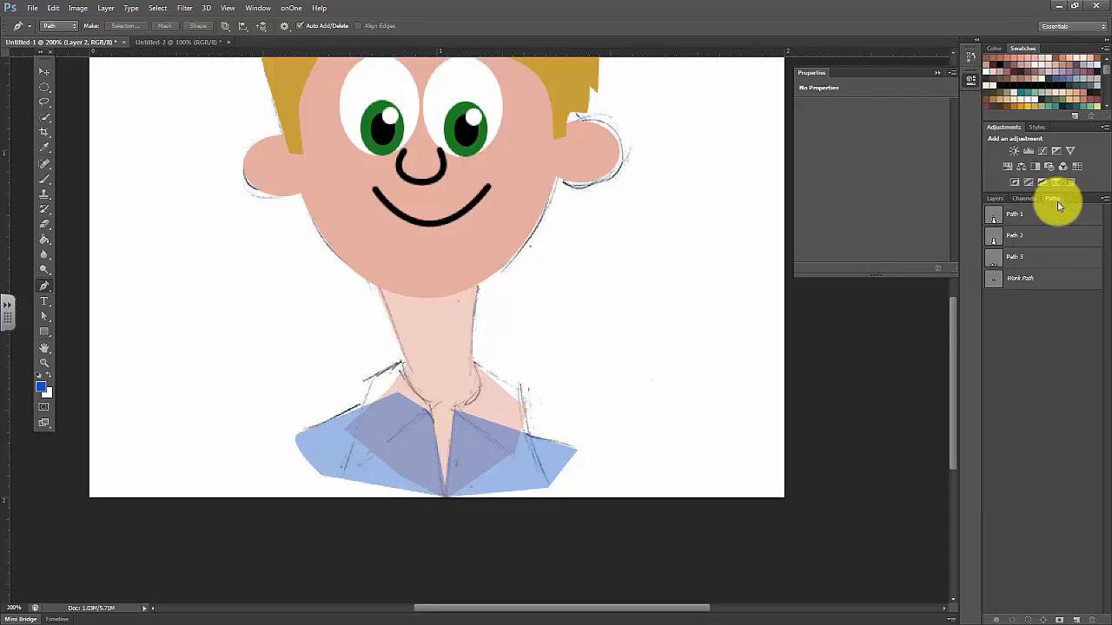
left_click(1076, 620)
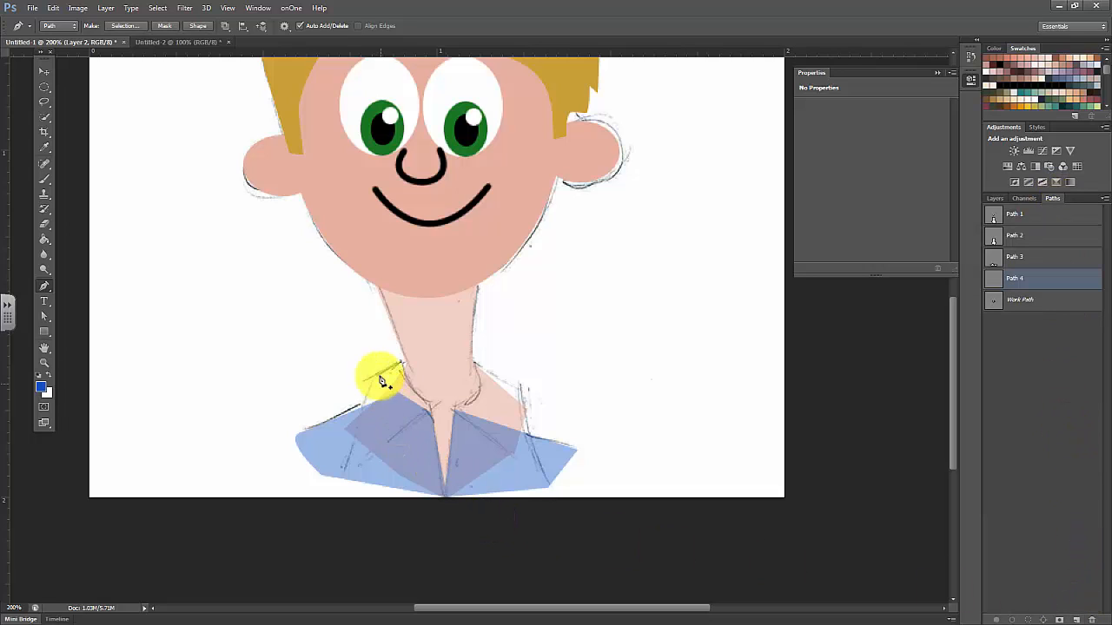
Trace the left half of the collar with the Pen tool as a closed path from the neck down to its pointed tip
left_click_drag(381, 381, 398, 368)
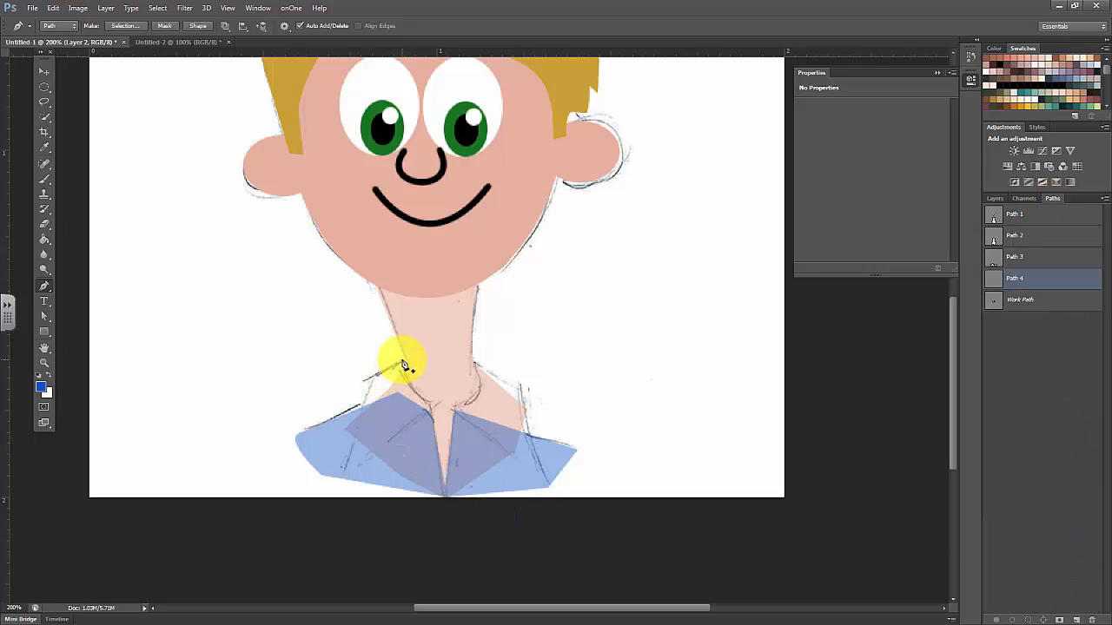
left_click_drag(405, 373, 407, 375)
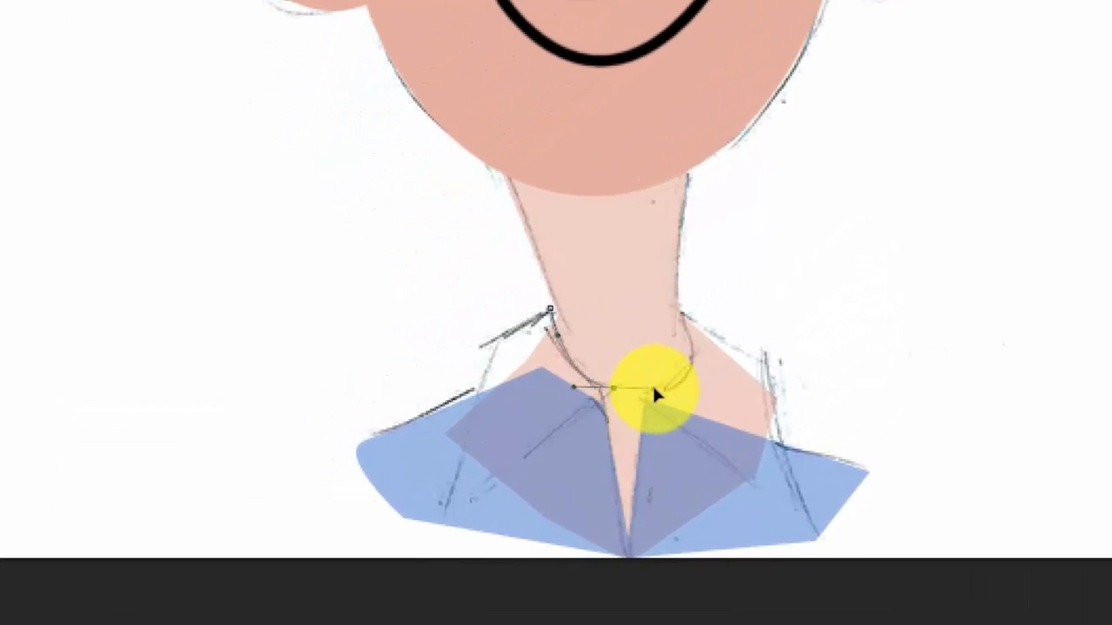
left_click_drag(462, 390, 428, 407)
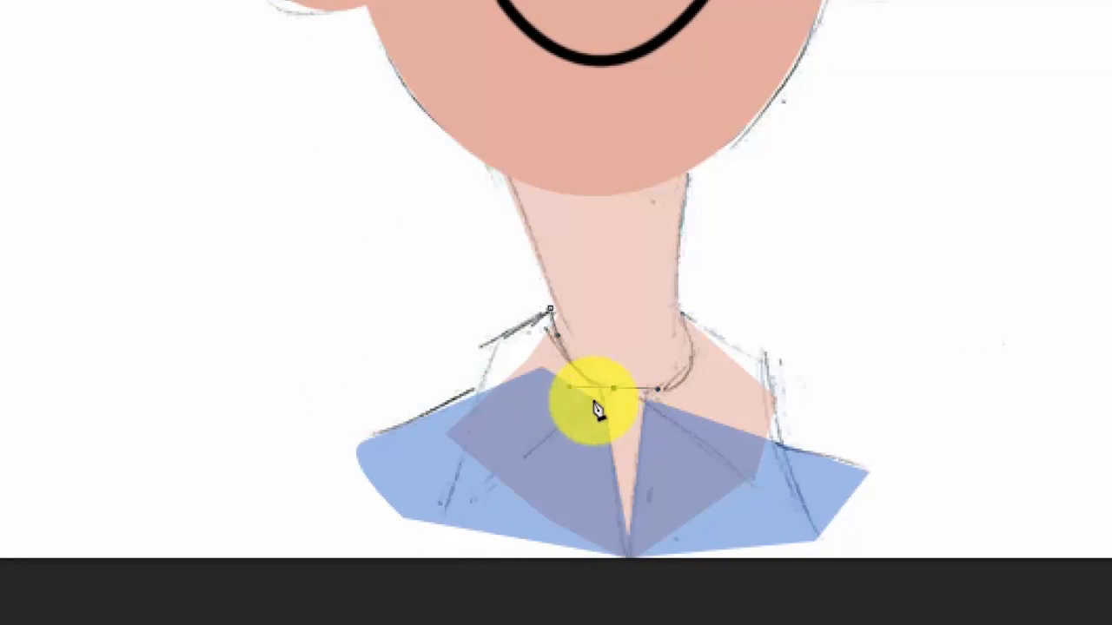
mouse_move(613, 390)
left_mouse_down()
mouse_move(587, 413)
mouse_move(610, 393)
mouse_move(608, 417)
mouse_move(611, 397)
left_mouse_up()
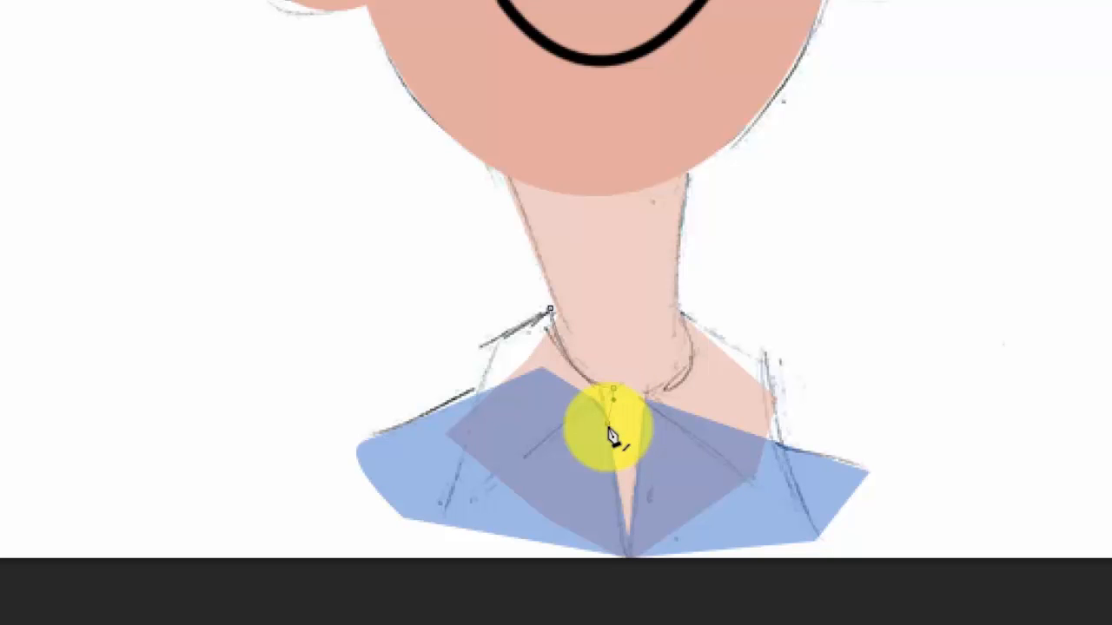
left_click_drag(608, 424, 583, 399)
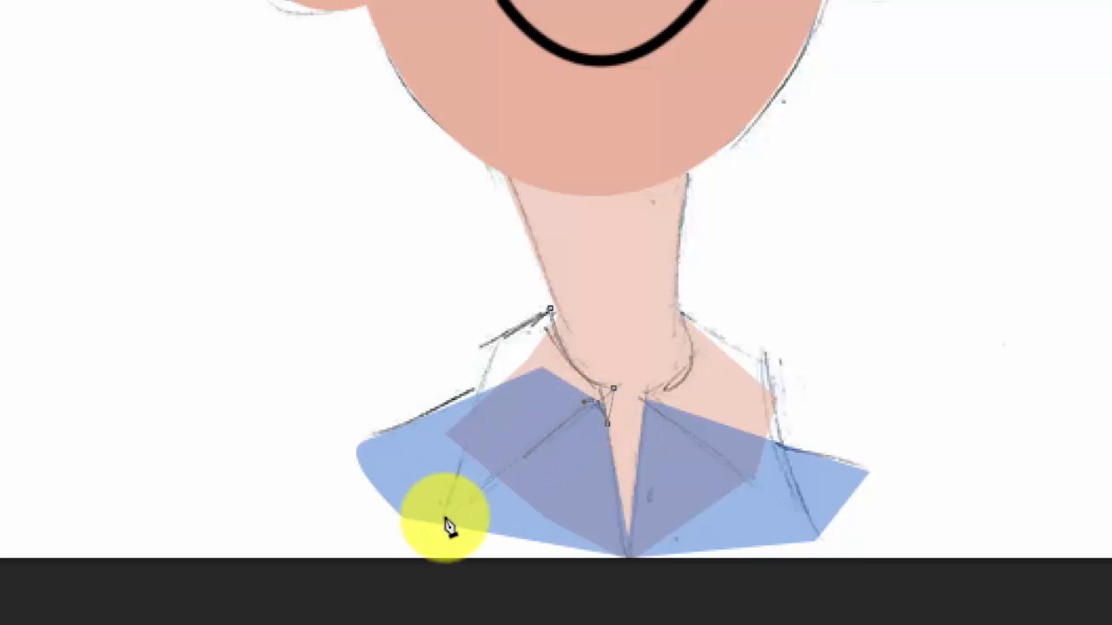
left_click_drag(444, 520, 458, 474)
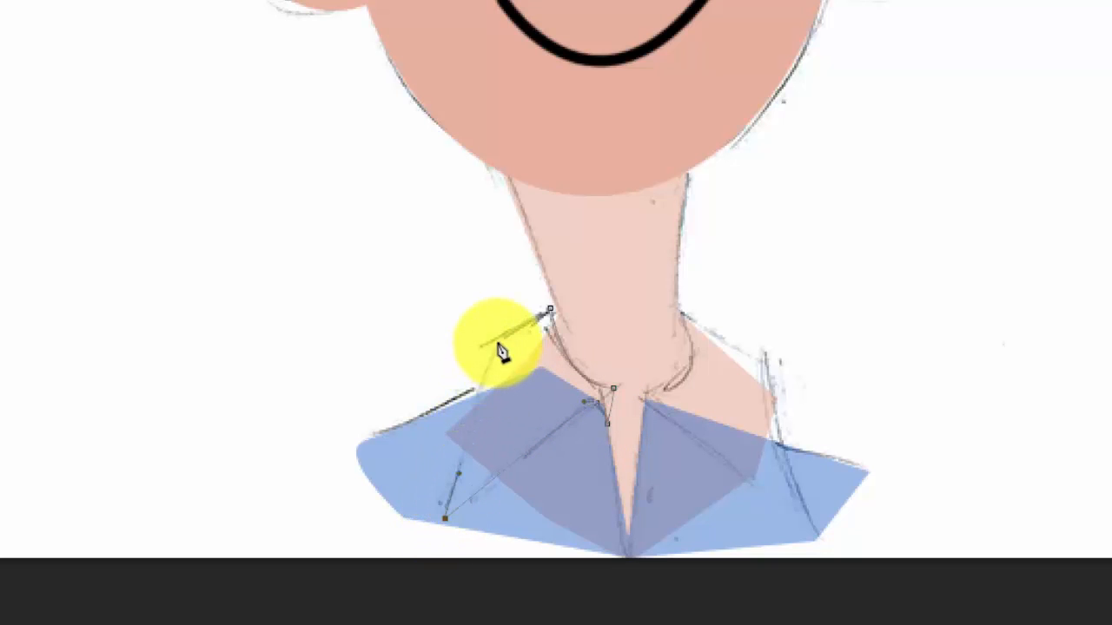
left_click_drag(498, 341, 514, 335)
left_click(550, 314)
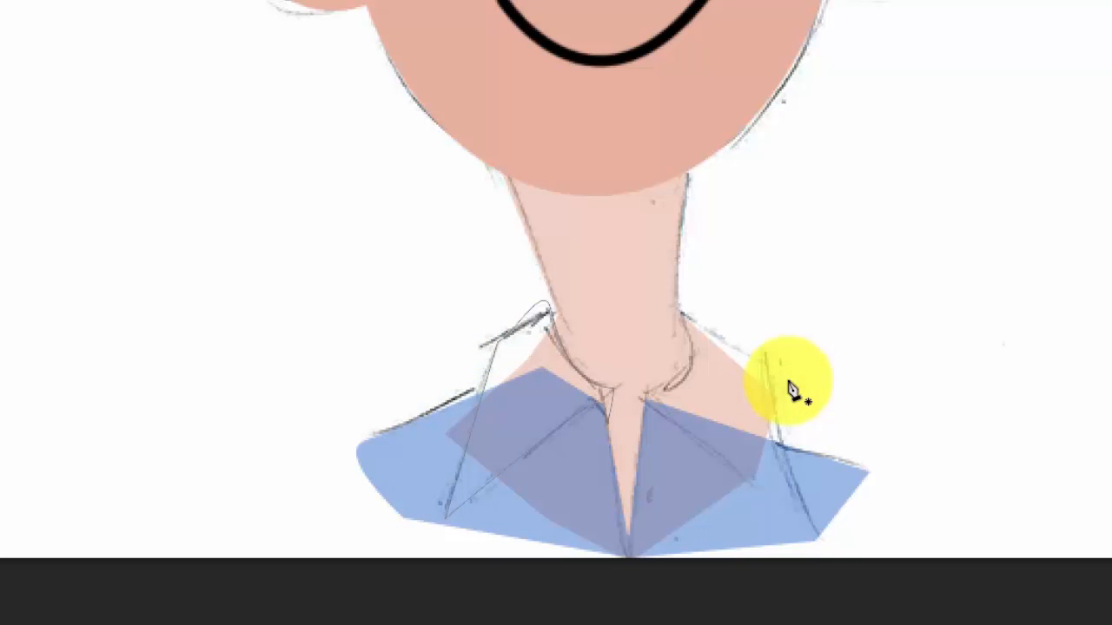
key("ctrl+z")
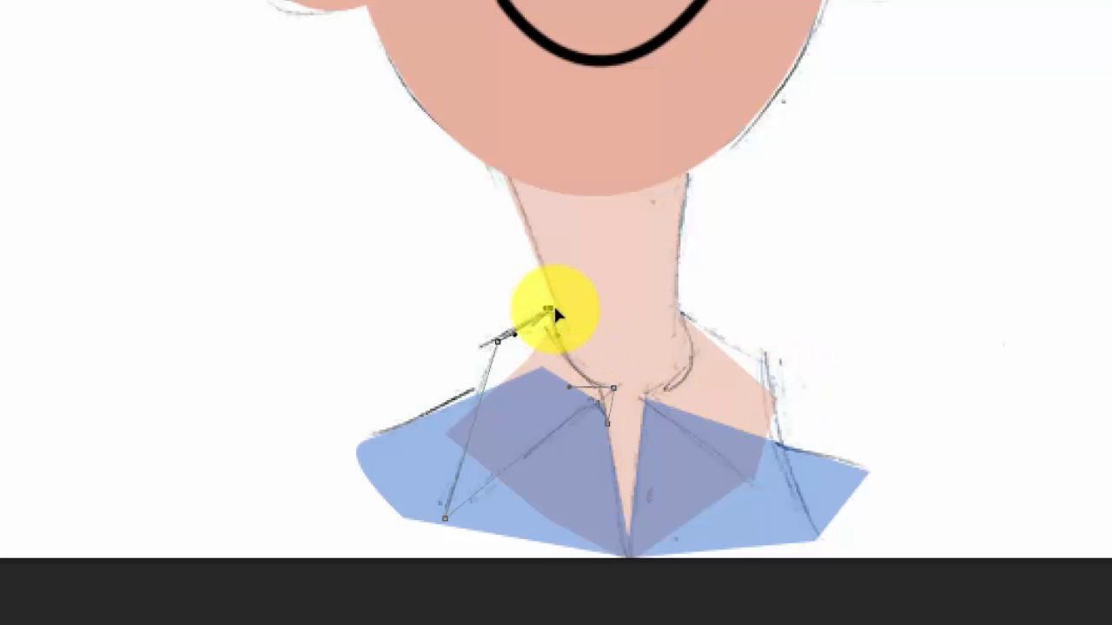
left_click(551, 312)
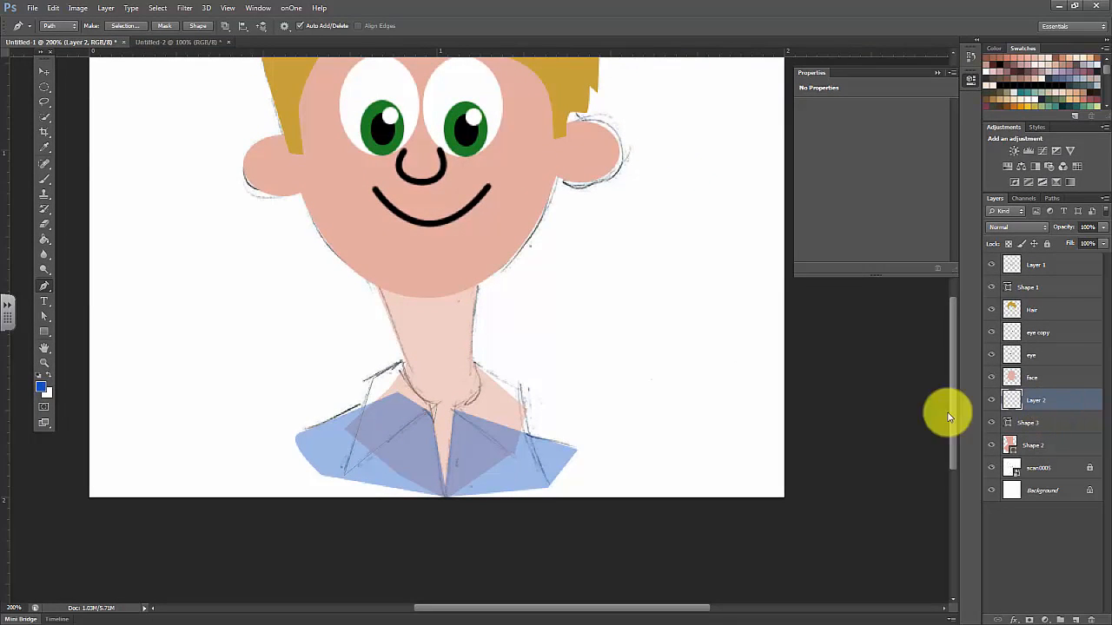
Set the foreground colour to lighter blue 2871de and convert the left collar path into a filled shape
left_click(43, 391)
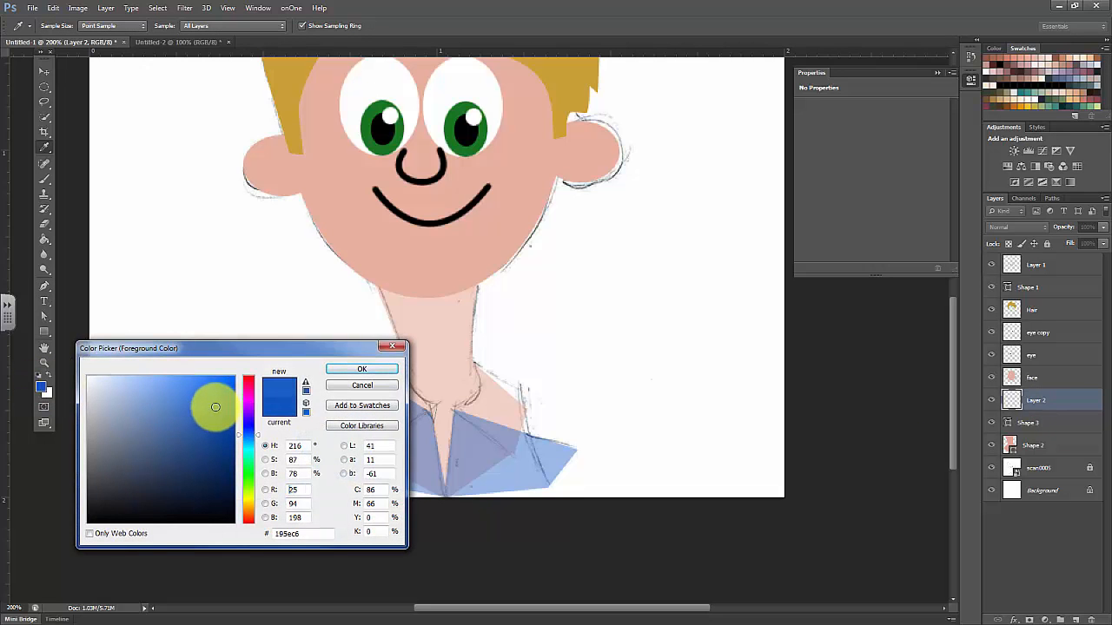
left_click(361, 369)
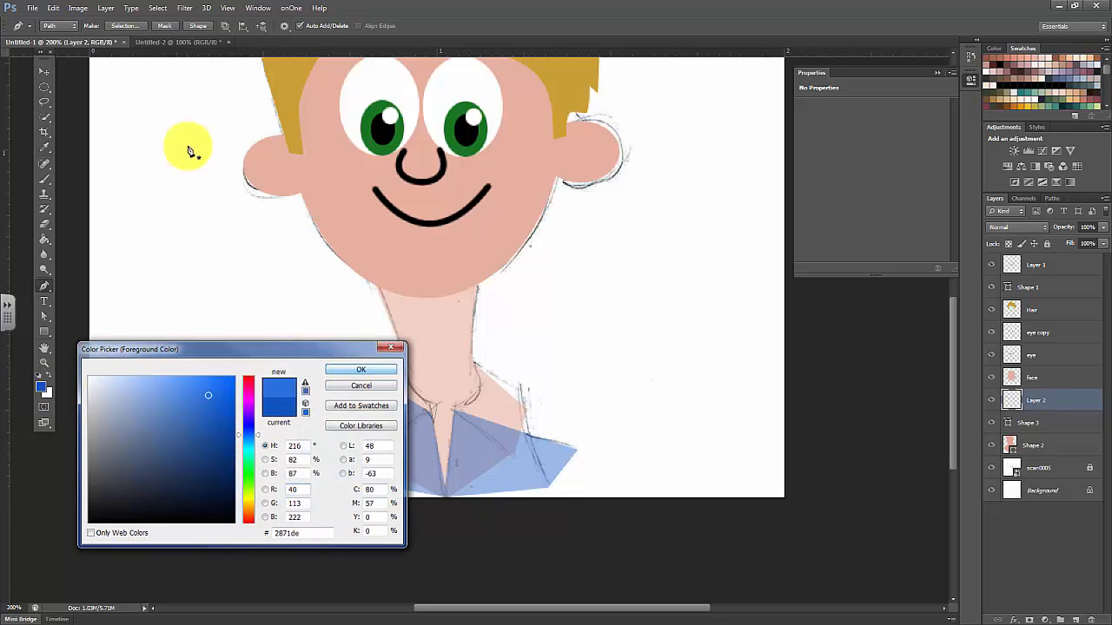
key("p")
left_click(197, 27)
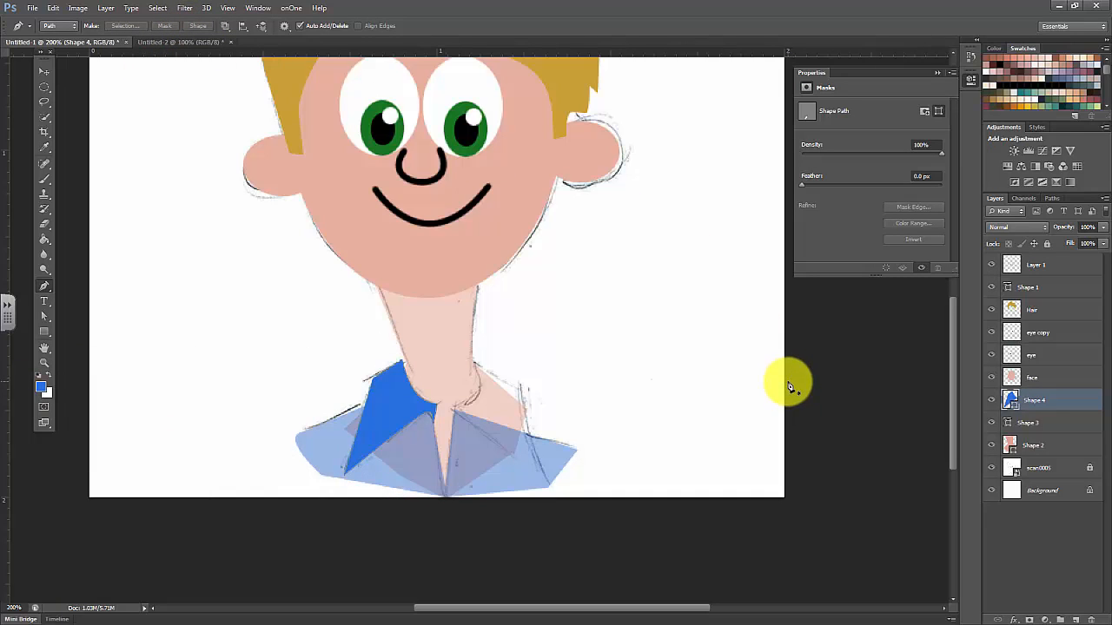
Add a new layer above the left collar shape and create a new empty path for the right collar half
left_click(1074, 621)
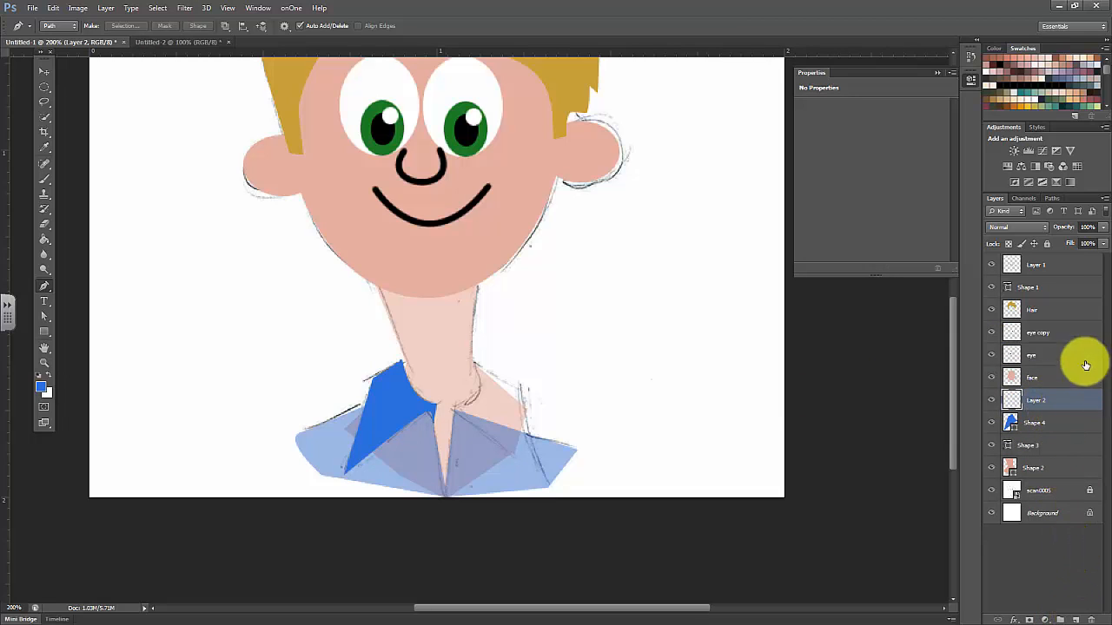
left_click(1051, 199)
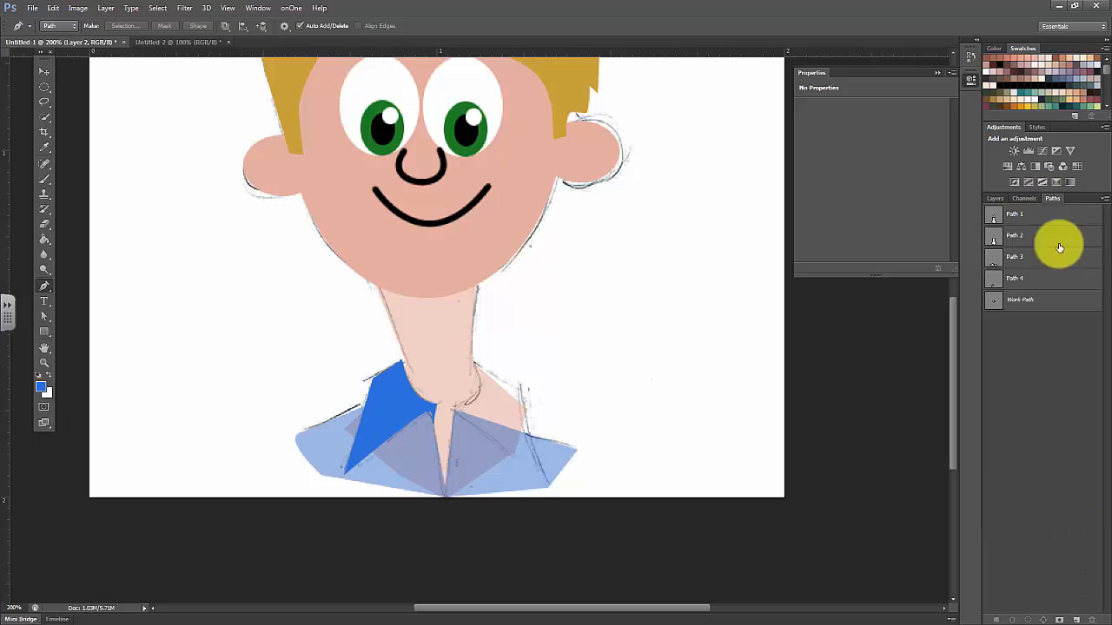
left_click(1074, 620)
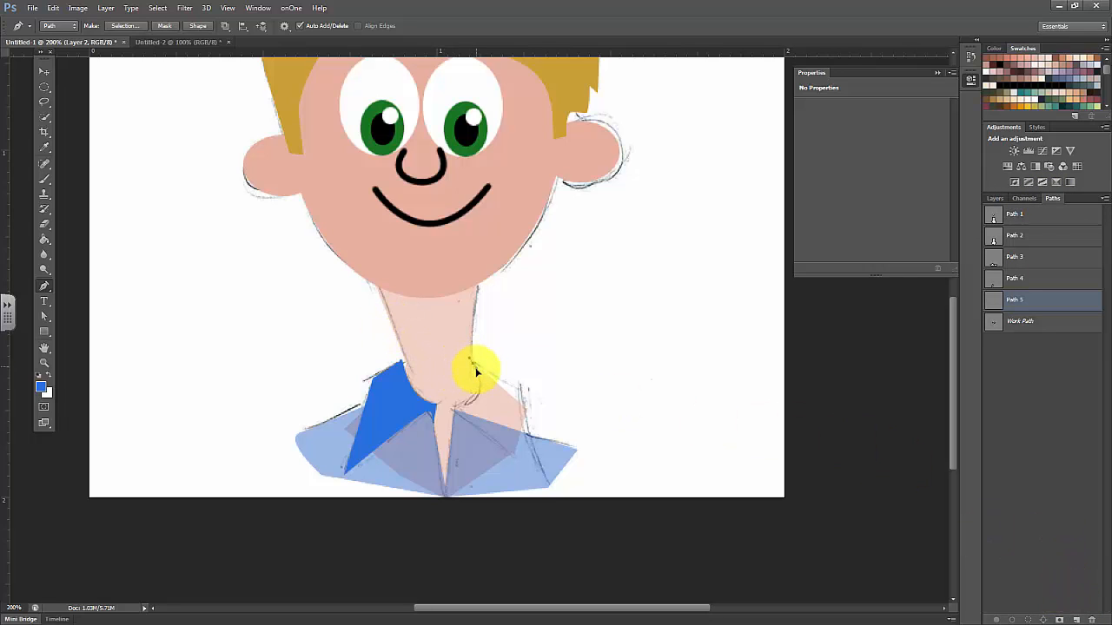
Trace the right half of the collar as a closed path and convert it into a filled blue shape
left_click_drag(476, 371, 414, 421)
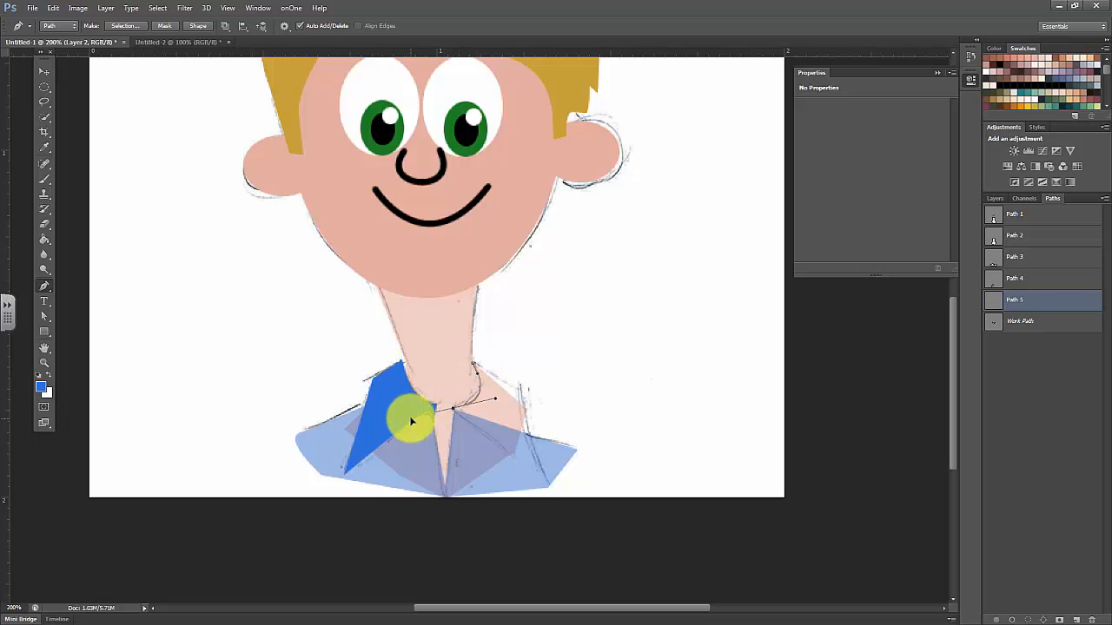
left_click(453, 414, "alt")
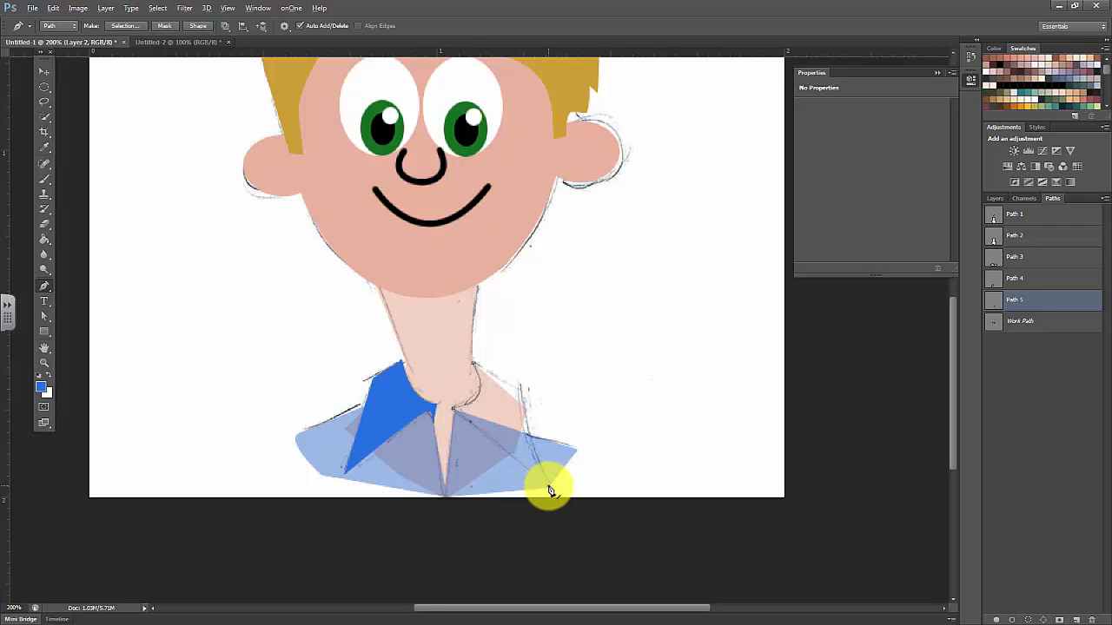
left_click_drag(547, 484, 530, 414)
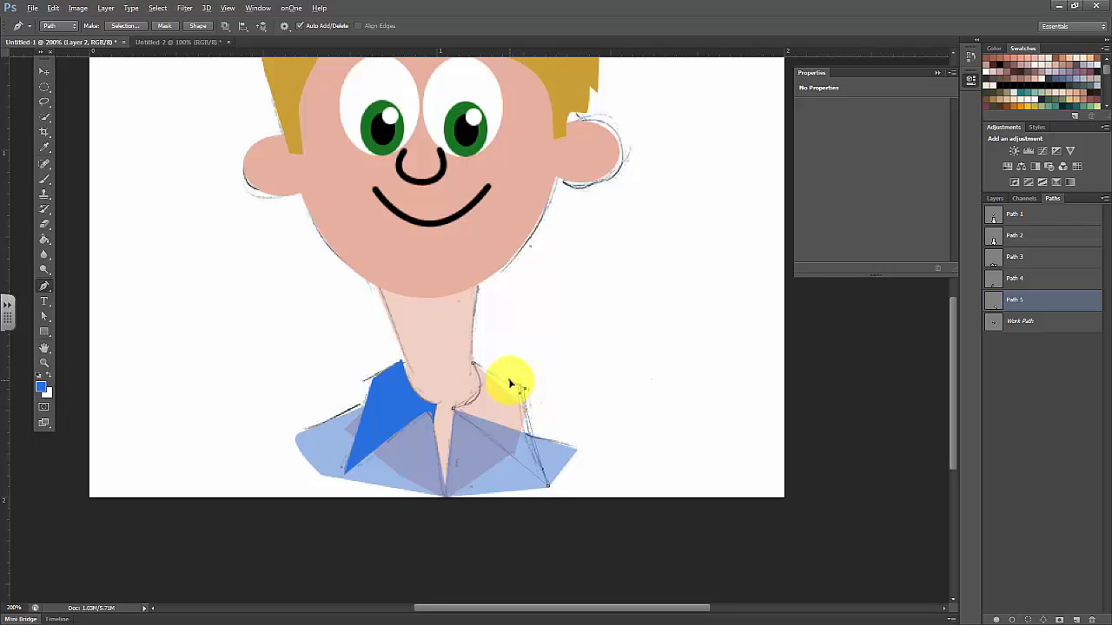
left_click_drag(506, 382, 474, 370)
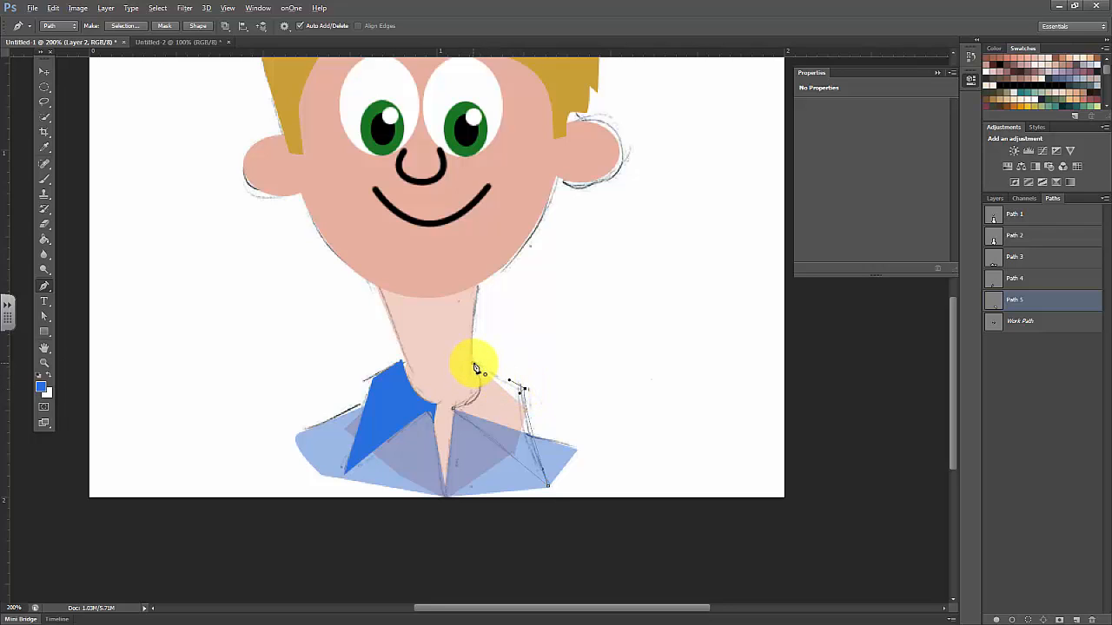
left_click(474, 365)
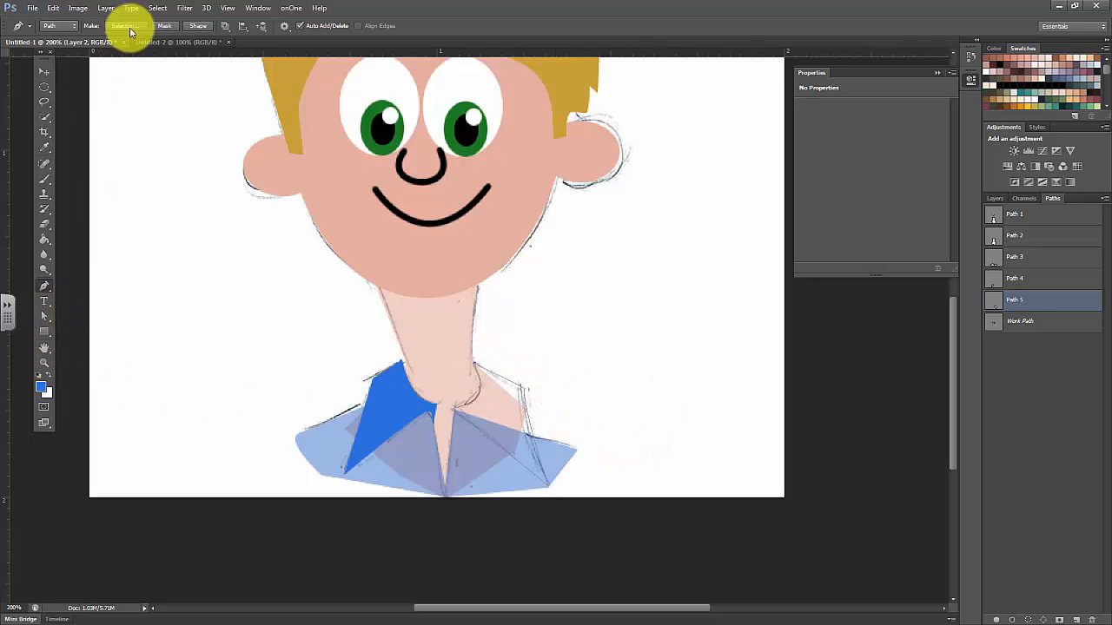
left_click(198, 25)
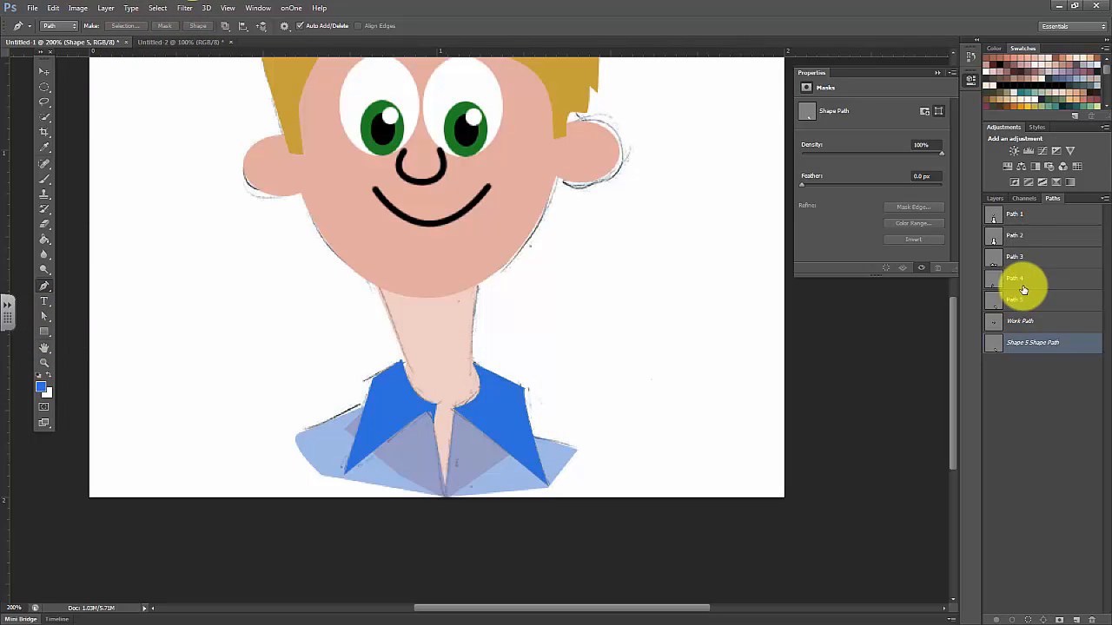
Raise the neck shape's opacity to 100%
left_click(994, 199)
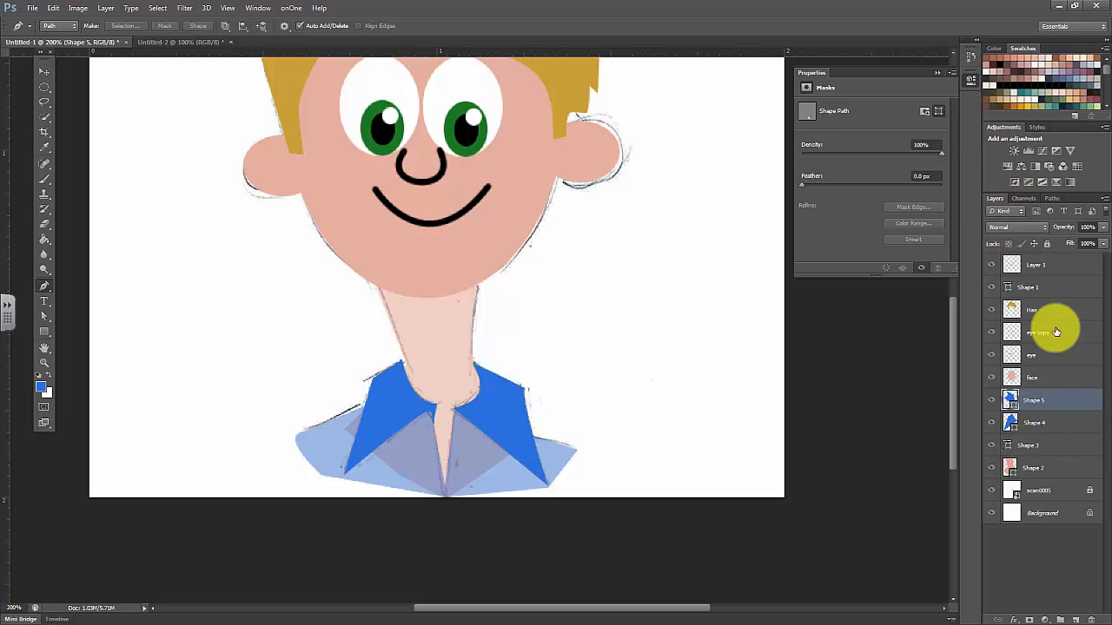
left_click(1052, 376)
left_click(1037, 467)
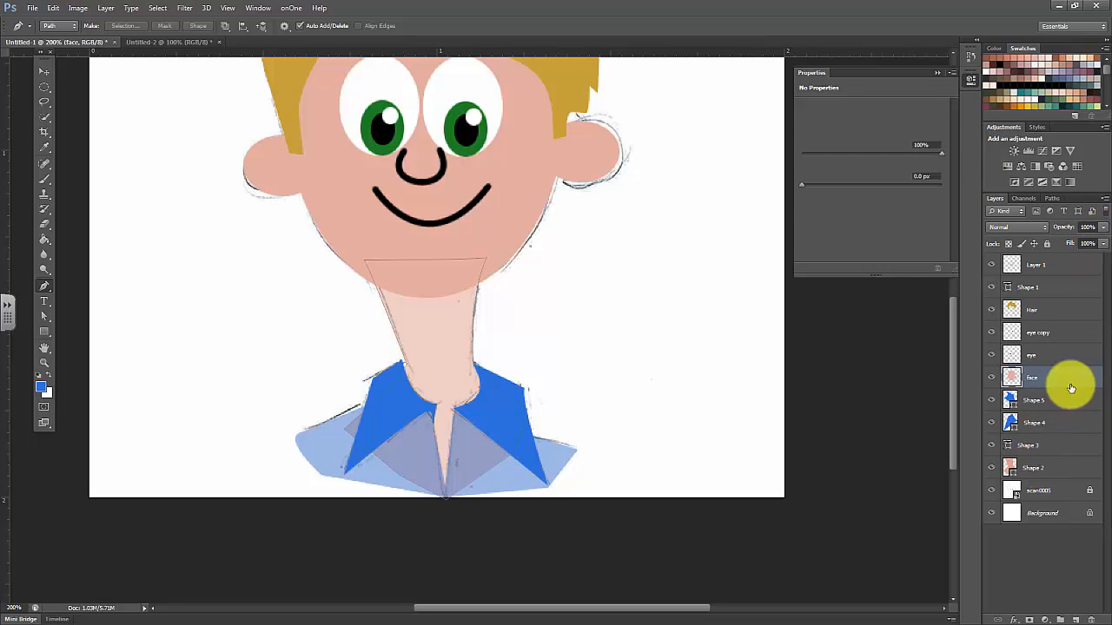
left_click(1102, 228)
left_click_drag(1095, 248, 1104, 235)
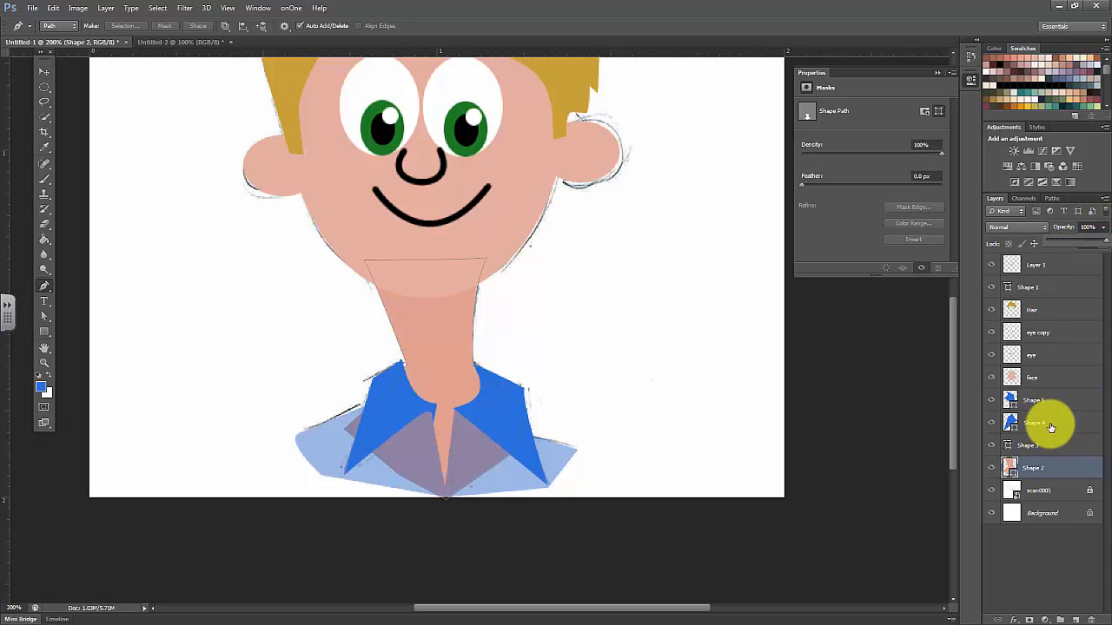
Raise the blue shirt shape's opacity to 100%
left_click(1054, 445)
left_click(1103, 229)
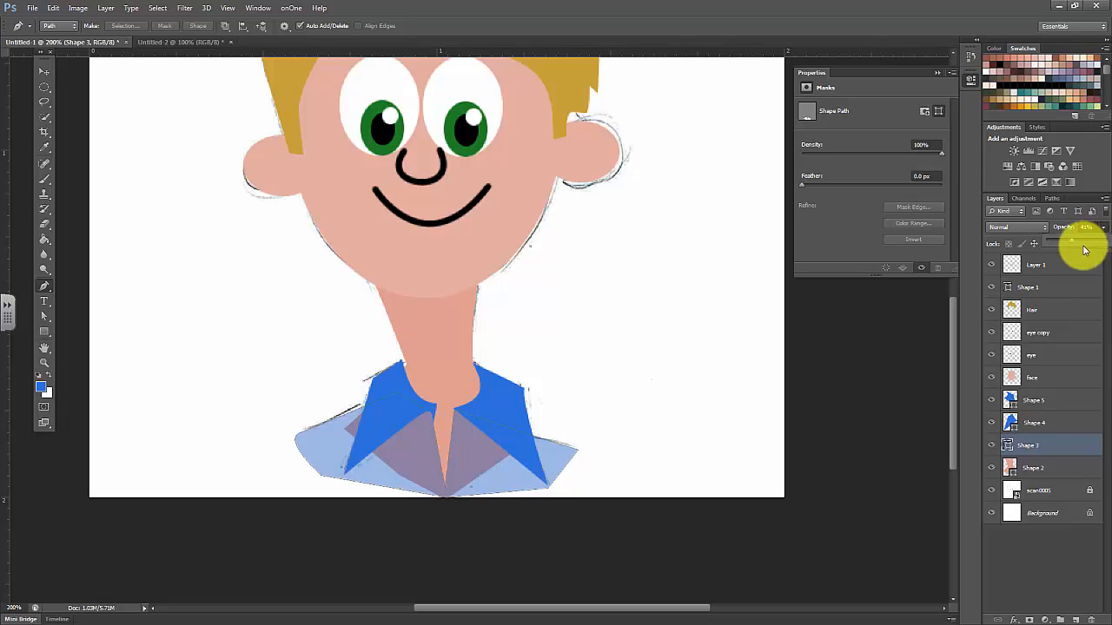
left_click_drag(1073, 244, 1107, 243)
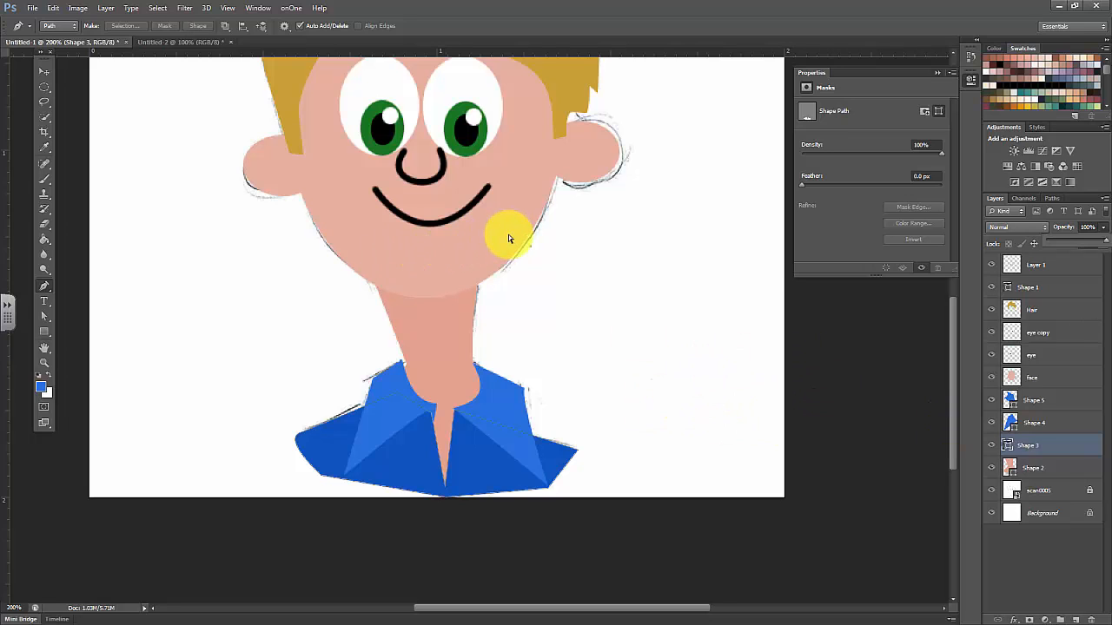
Hide the scanned sketch layer scan0005 and keep the white Background layer visible
key("ctrl+minus")
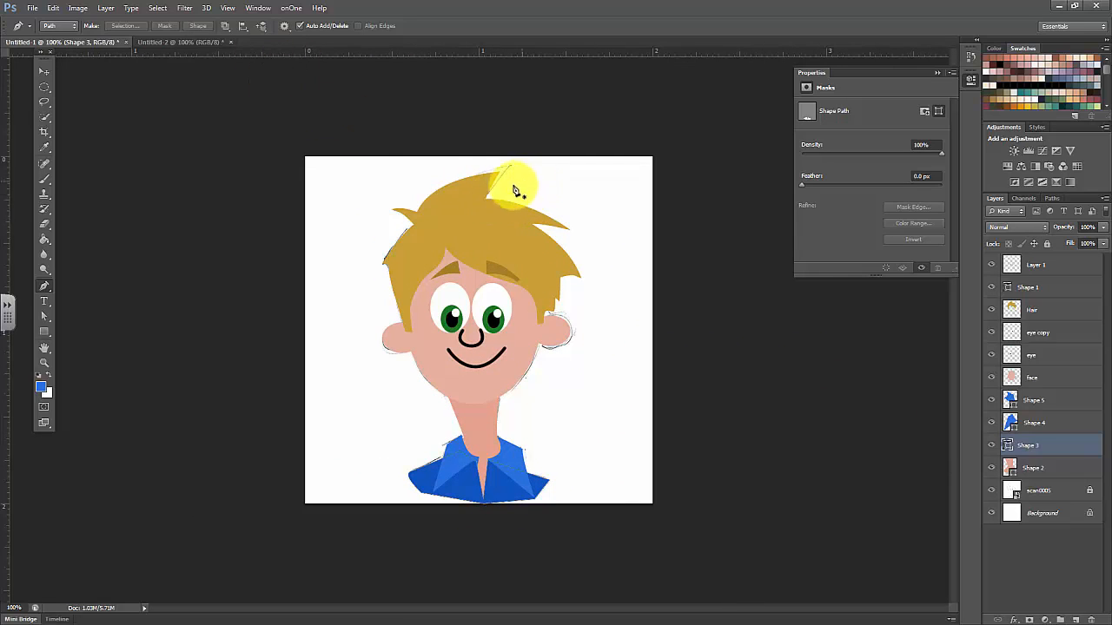
left_click(46, 71)
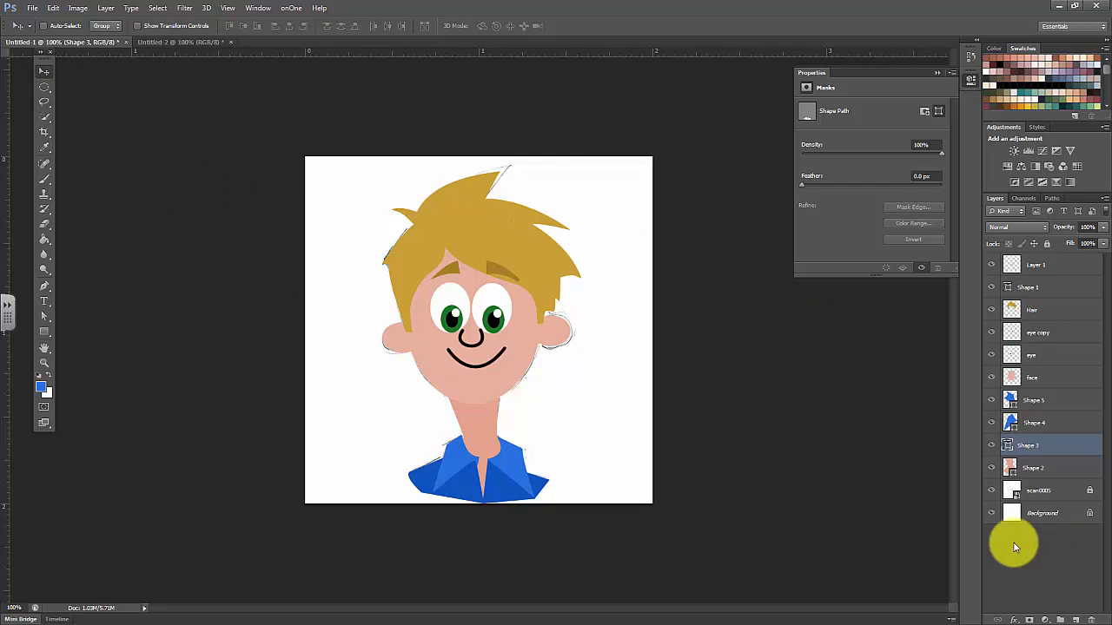
left_click(992, 514)
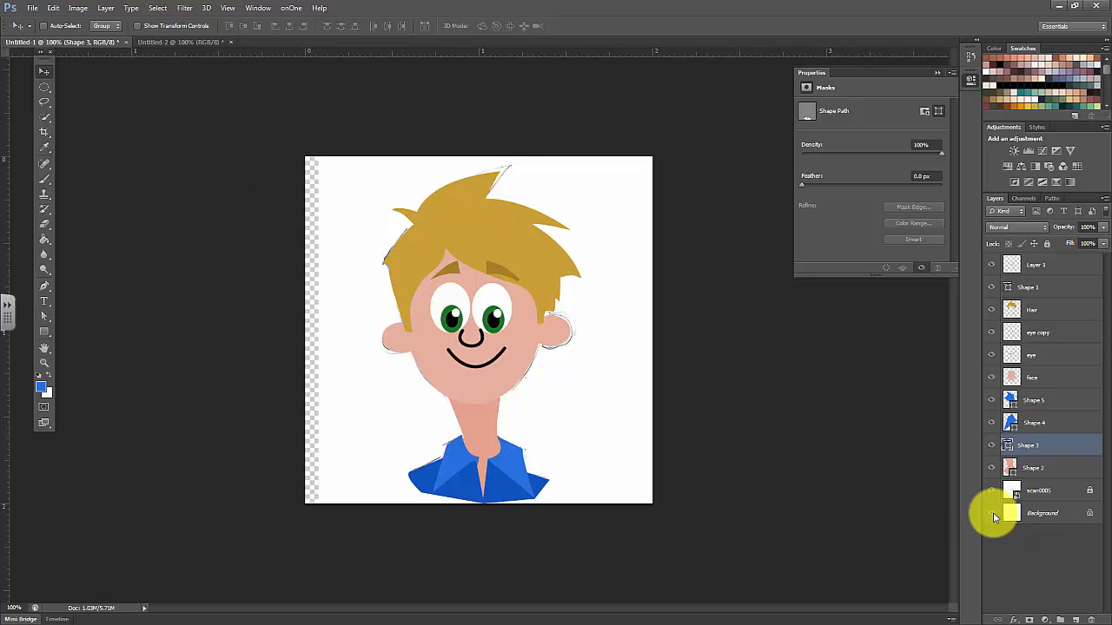
left_click(992, 515)
left_click(991, 492)
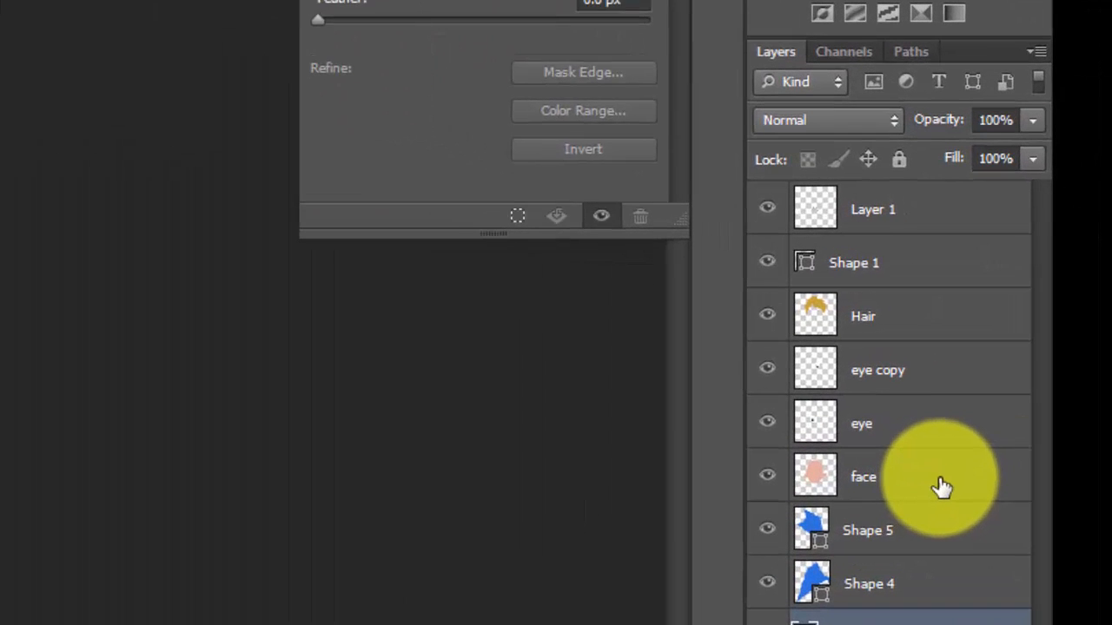
Select the face layer and turn on a Stroke layer effect for it
left_click(942, 487)
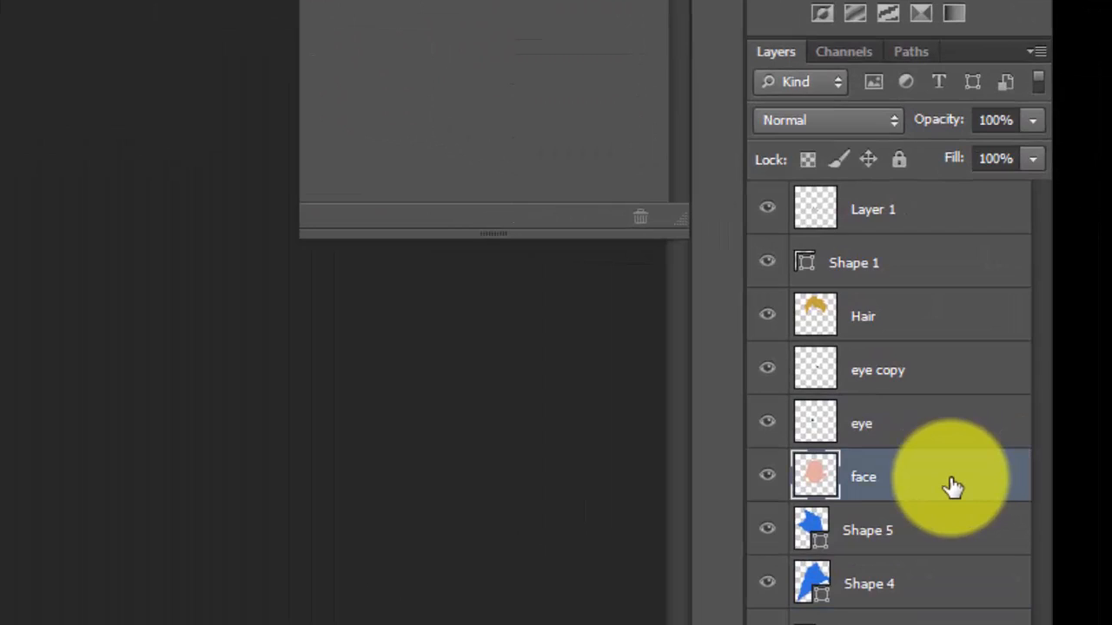
double_click(953, 487)
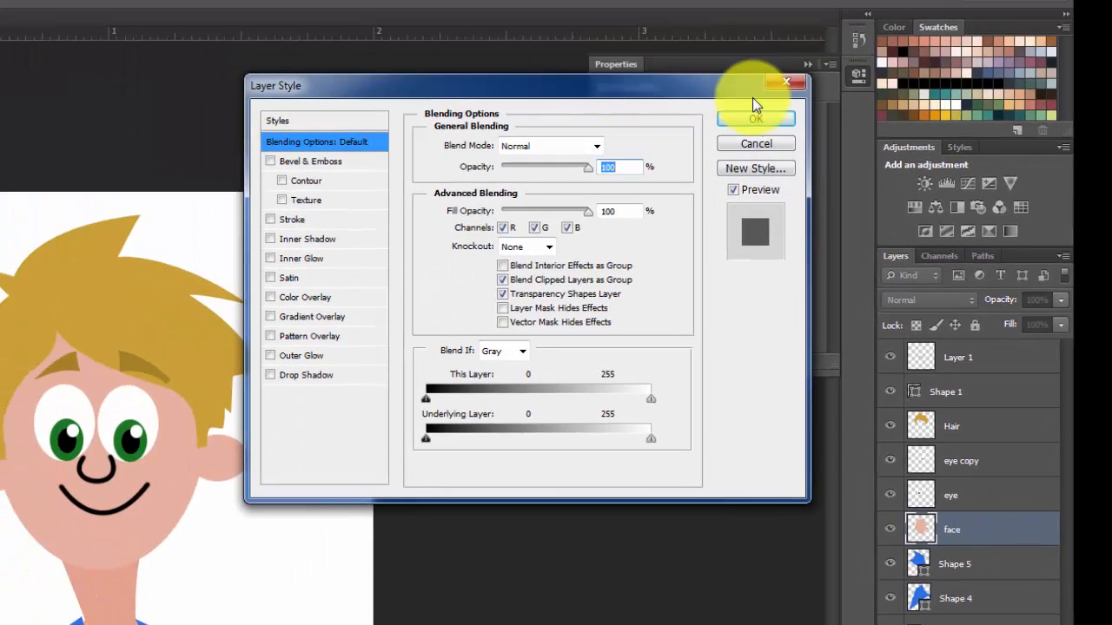
left_click(780, 84)
left_click(174, 10)
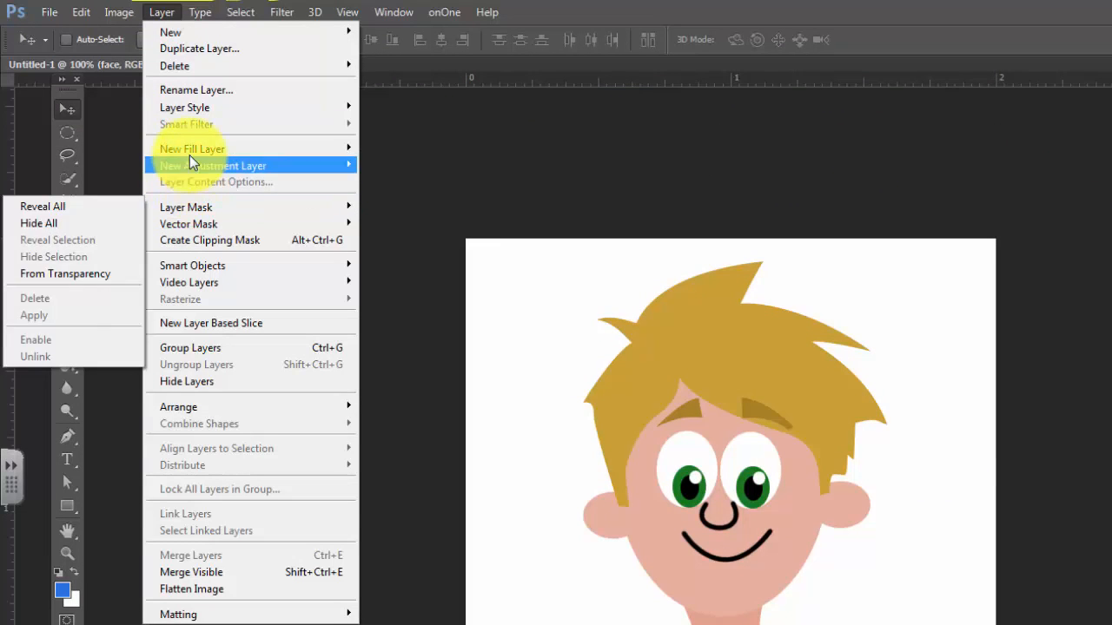
mouse_move(192, 144)
mouse_move(287, 107)
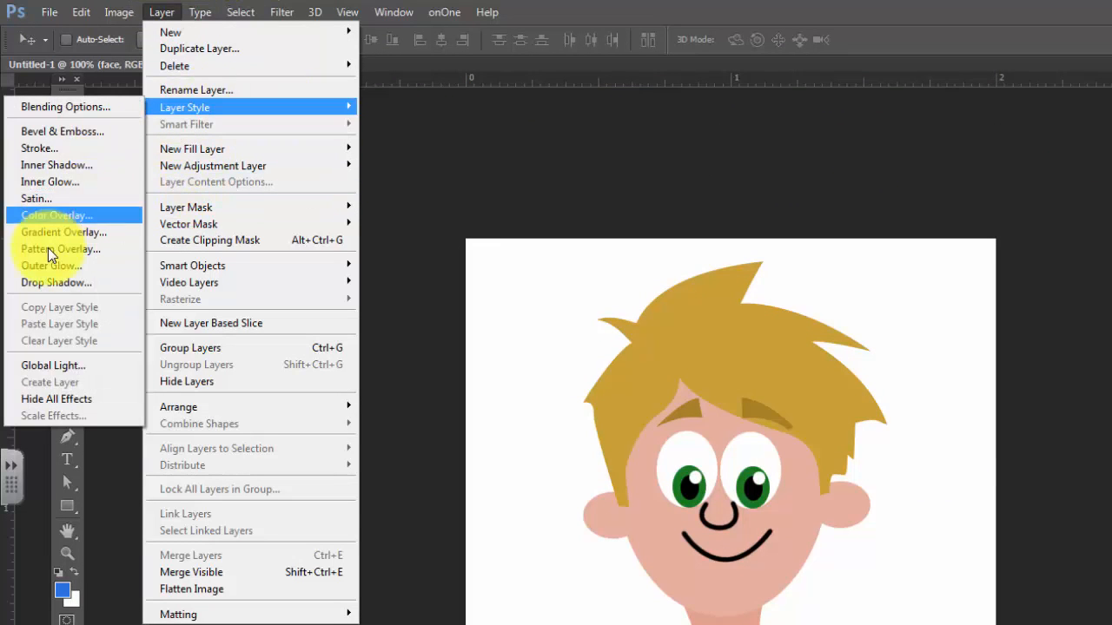
left_click(50, 149)
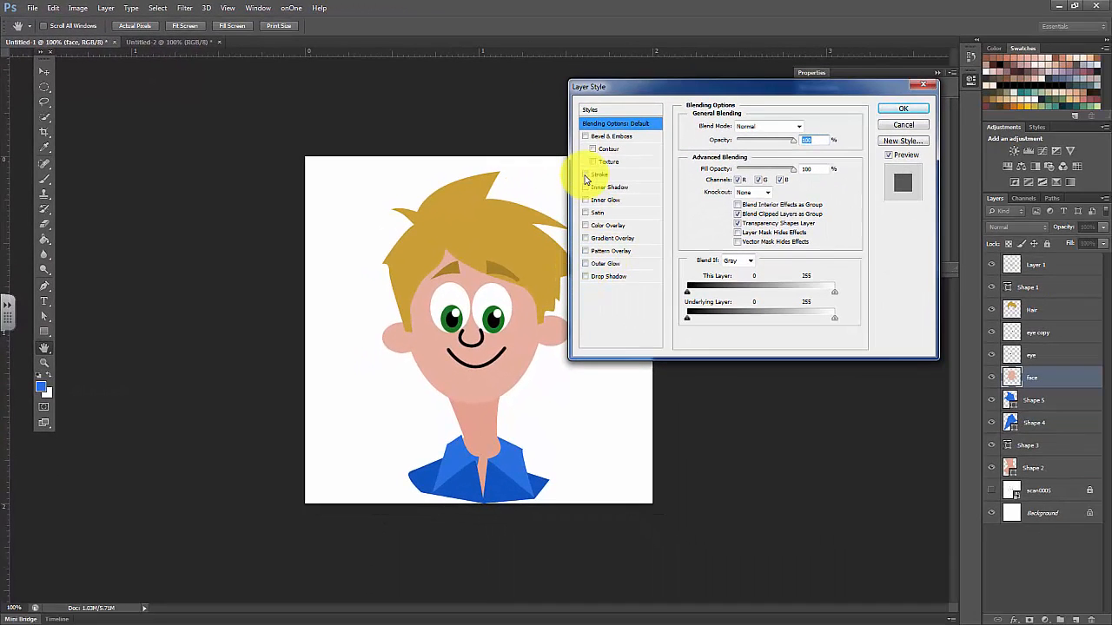
left_click(805, 236)
left_click(599, 175)
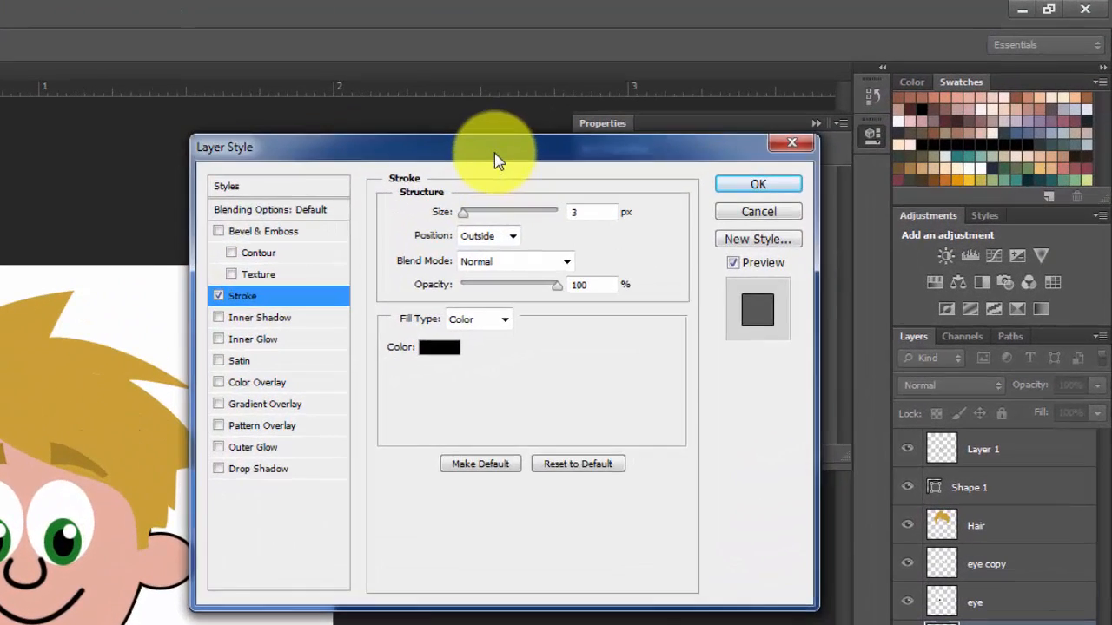
Set the face's stroke size to 8 px, colour it a darker tone of the sampled skin (b38373), and apply the effect
left_click_drag(496, 161, 528, 185)
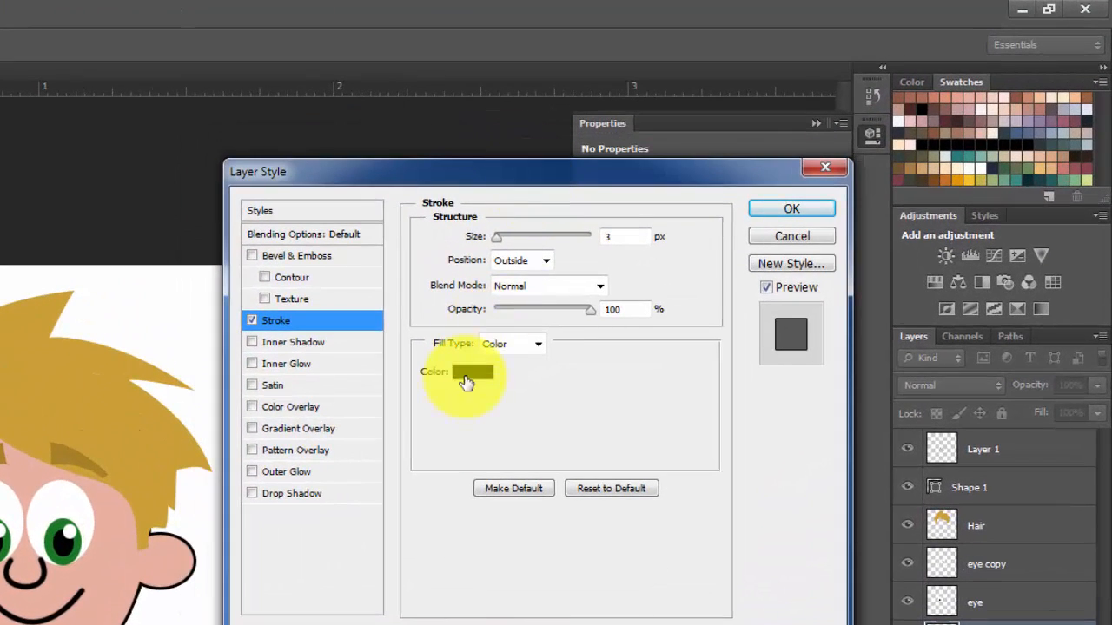
left_click_drag(499, 241, 503, 243)
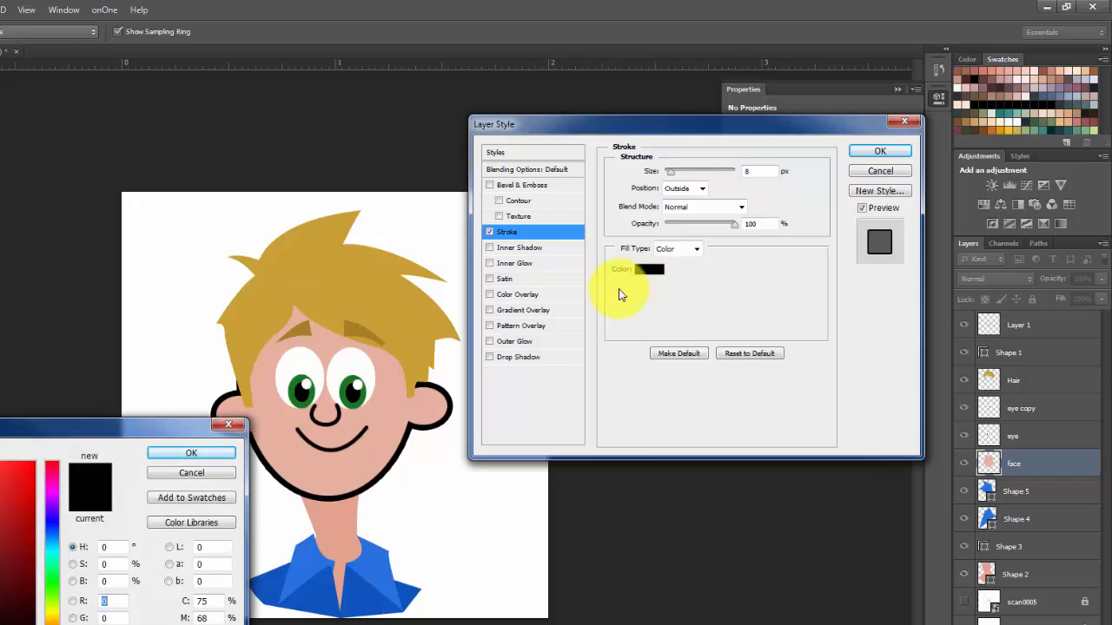
left_click(287, 446)
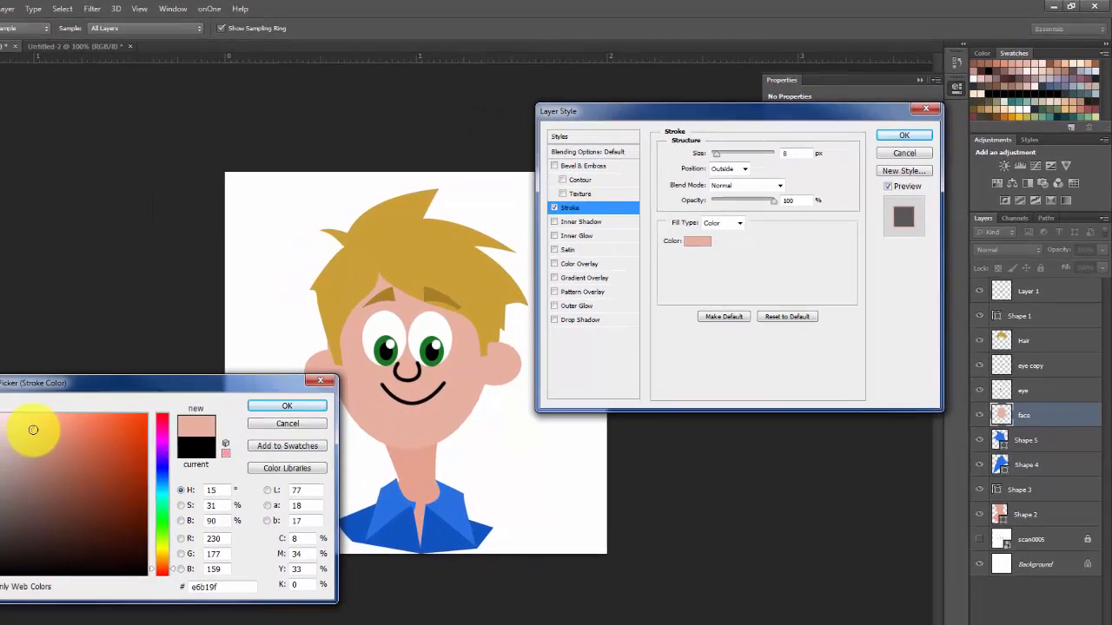
left_click_drag(75, 416, 80, 440)
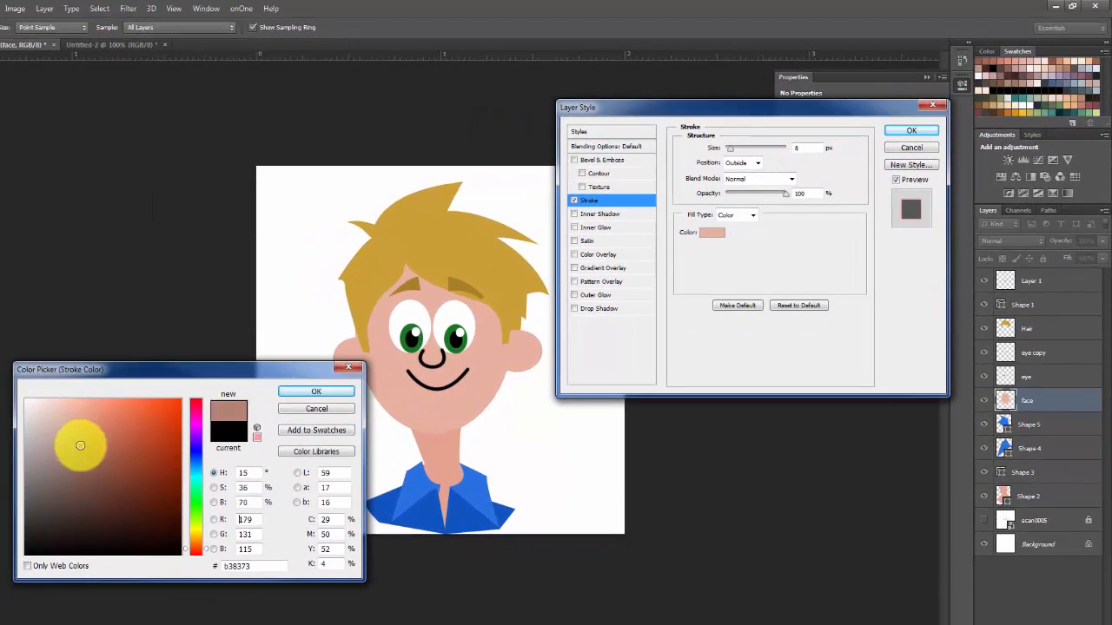
left_click(310, 391)
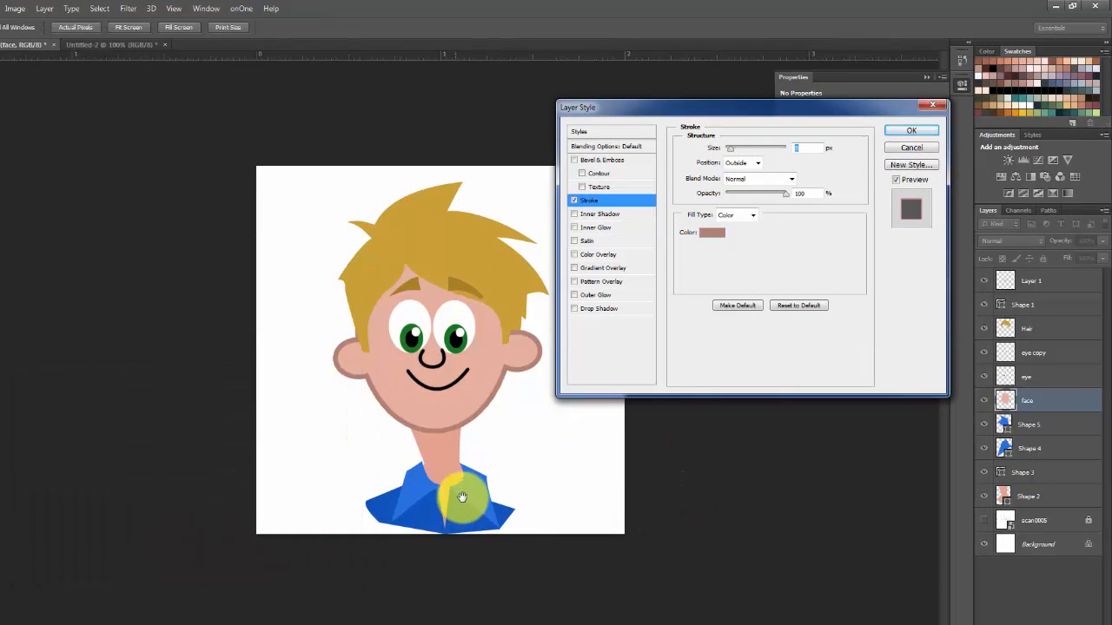
left_click(903, 135)
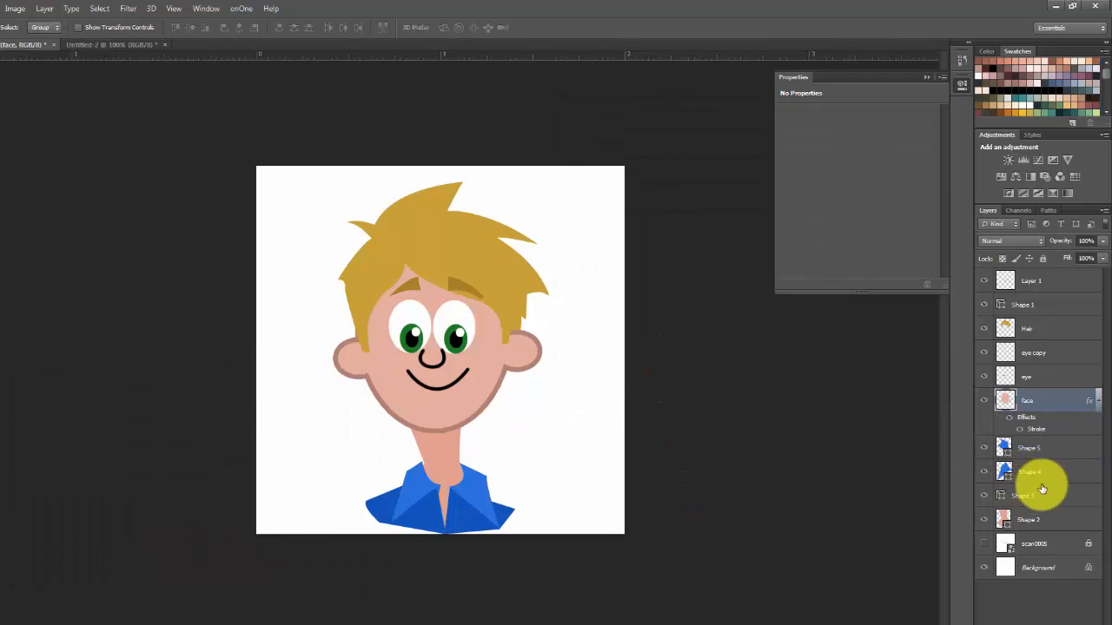
Add a Stroke effect to the neck layer Shape 2, using the brownish colour b38373 sampled from the face outline
left_click(1065, 525)
double_click(1065, 521)
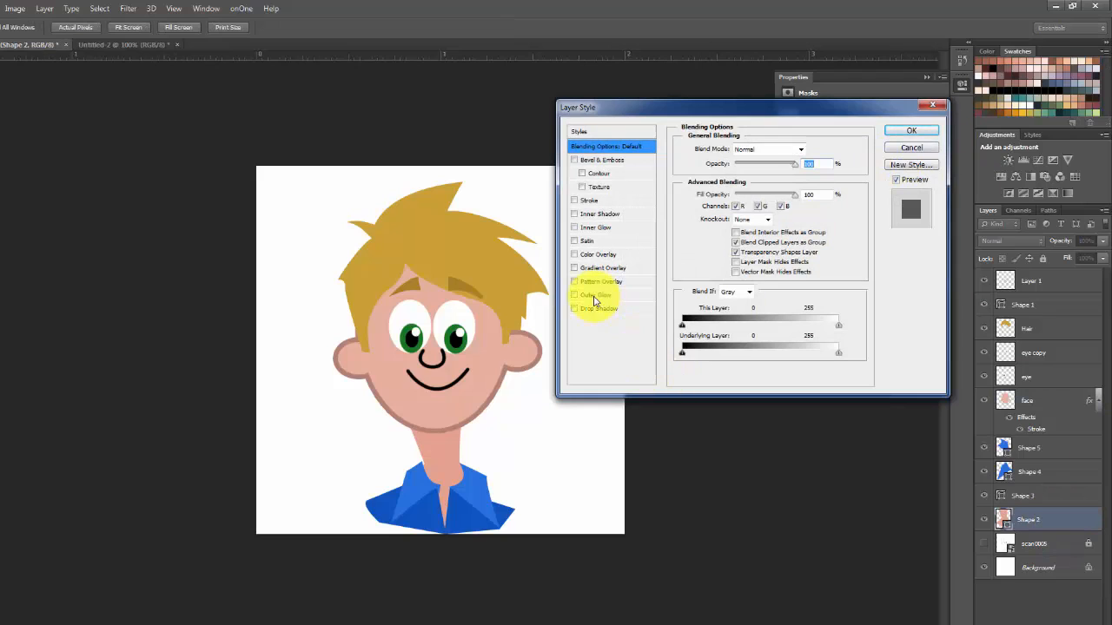
left_click(575, 202)
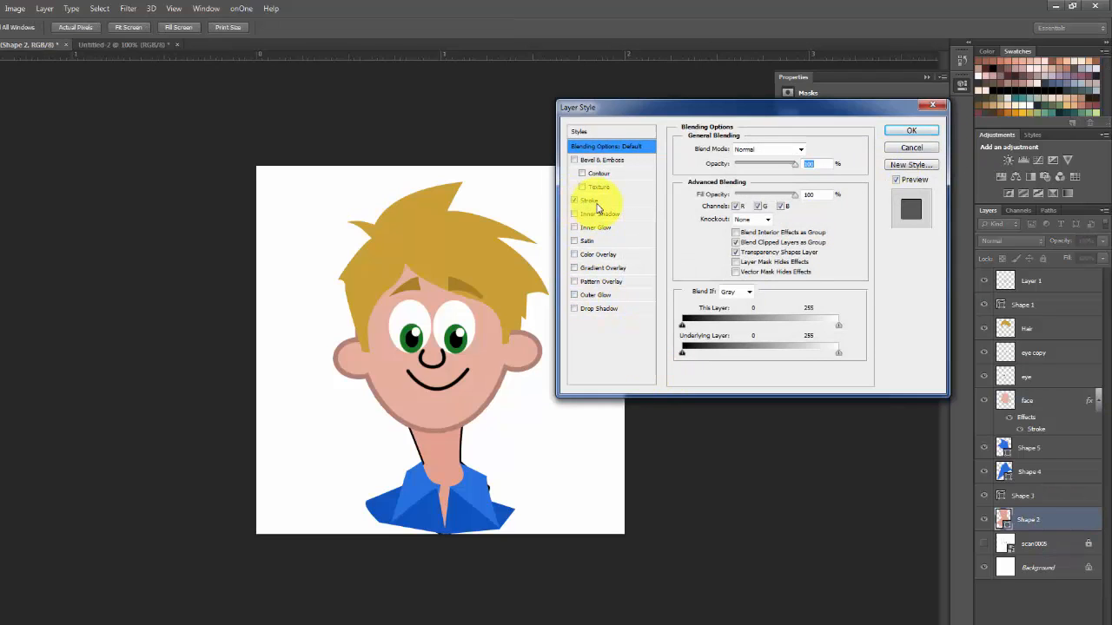
left_click(596, 203)
left_click(712, 232)
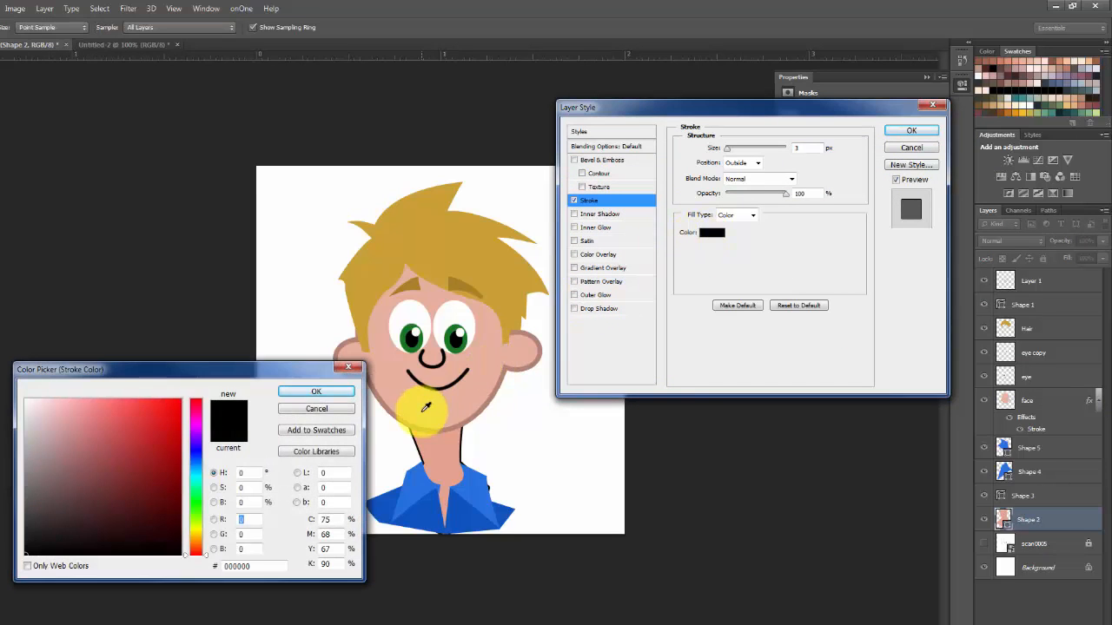
left_click(446, 426)
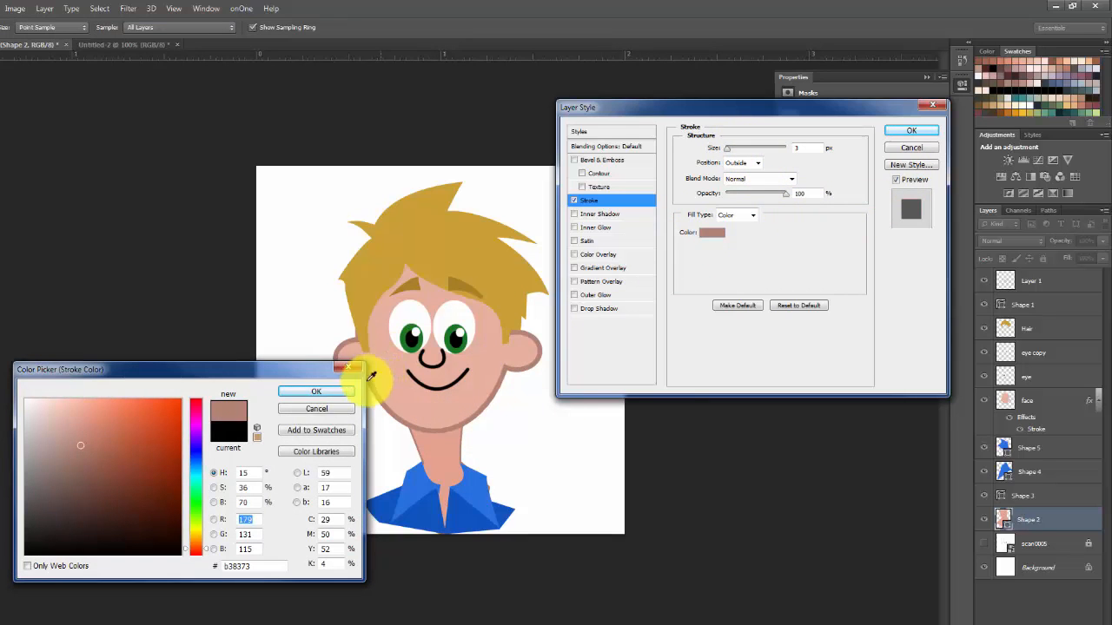
left_click(330, 391)
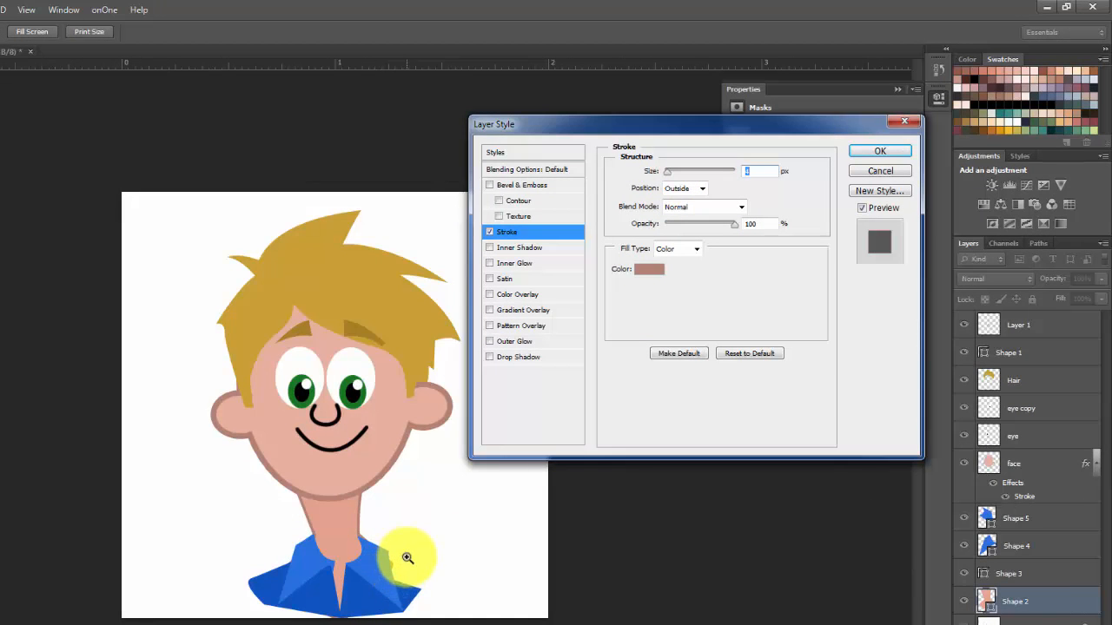
key("ctrl+plus")
key("ctrl+plus")
left_click_drag(463, 624, 389, 457)
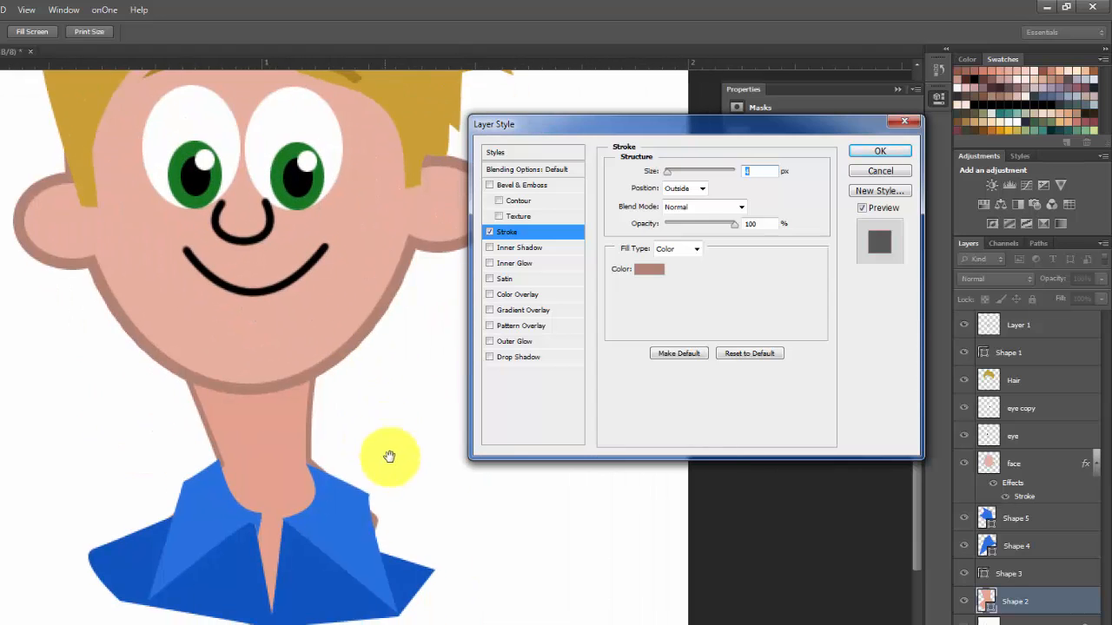
left_click(882, 150)
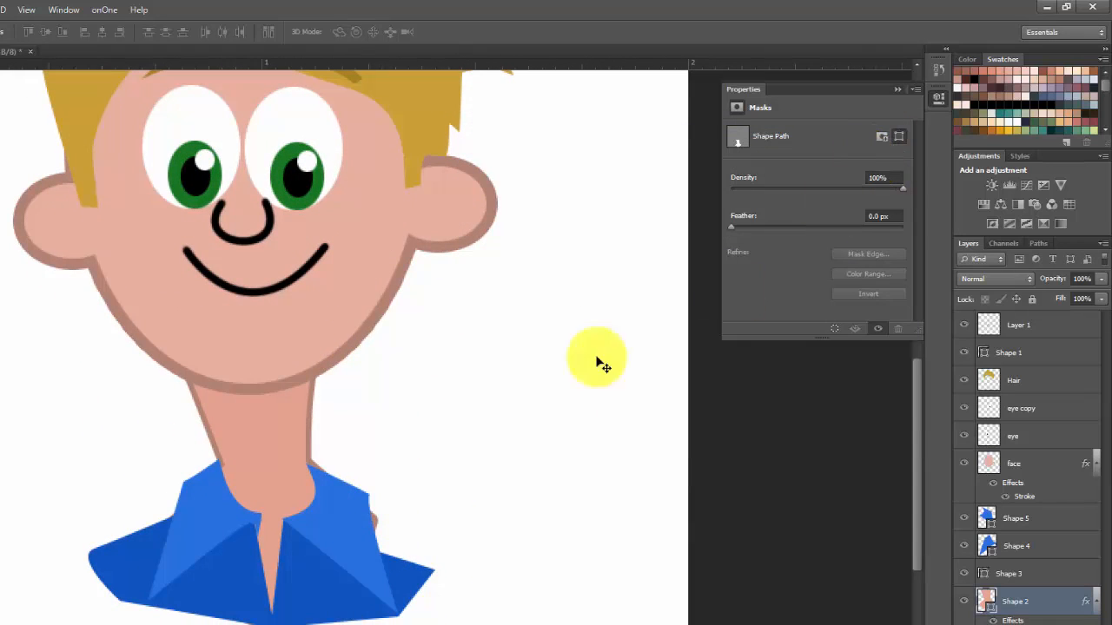
Add a black 7 px outside Stroke effect to the collar layer Shape 5
double_click(1051, 517)
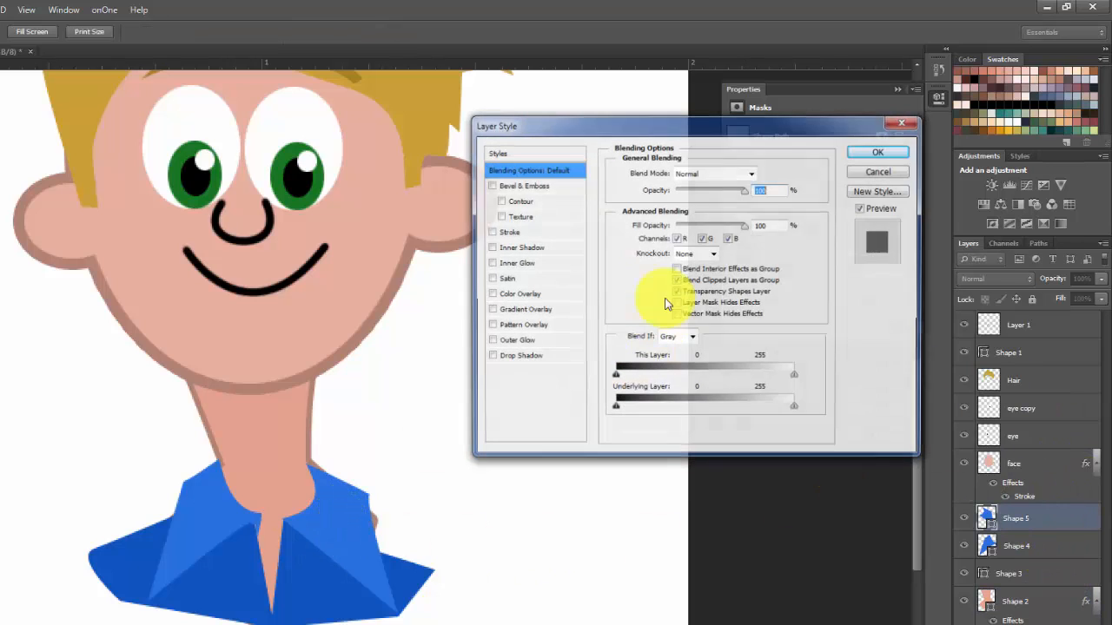
left_click(490, 232)
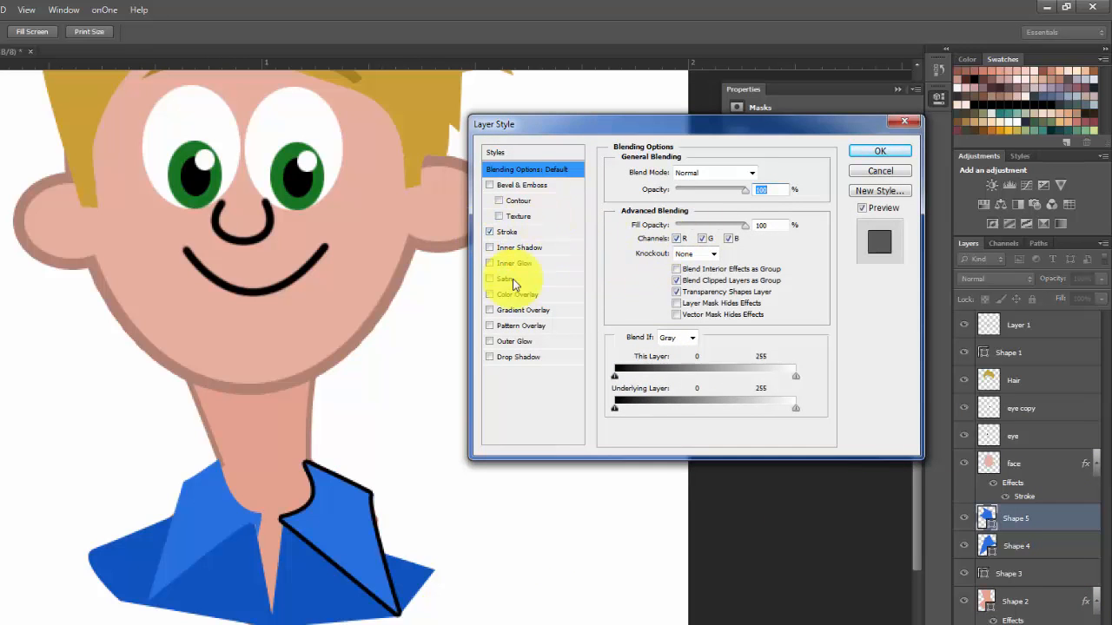
left_click(510, 234)
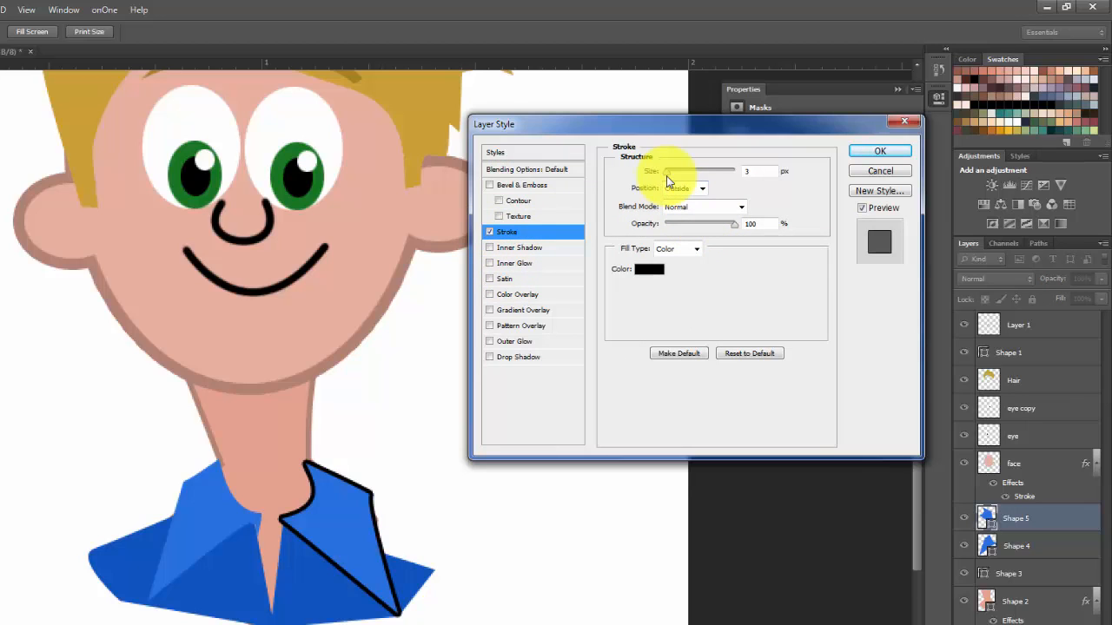
left_click_drag(670, 179, 670, 179)
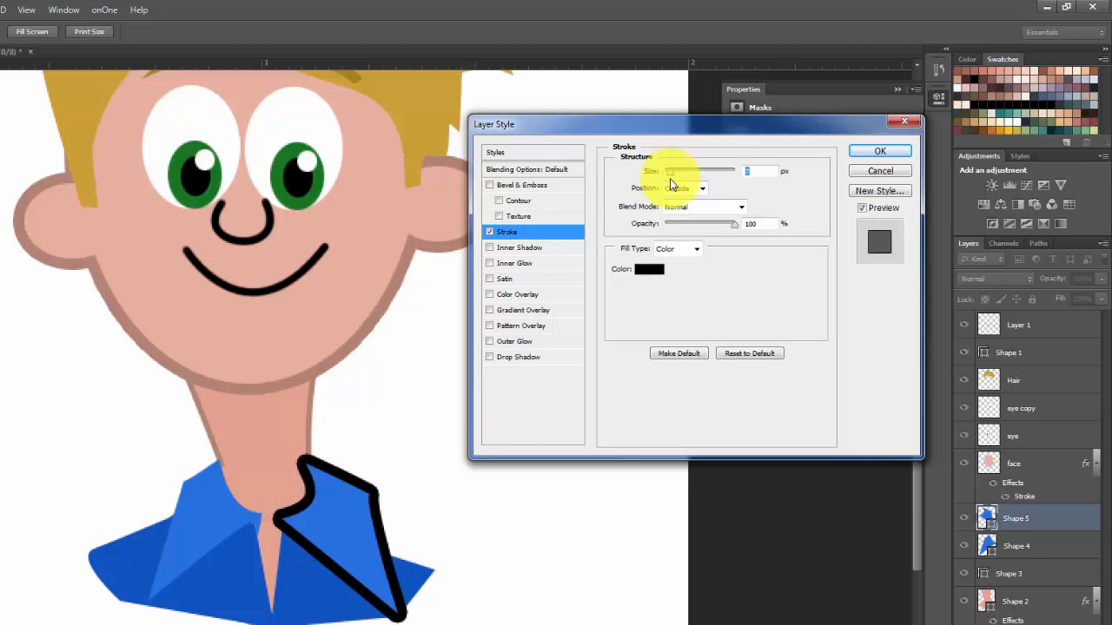
left_click(891, 149)
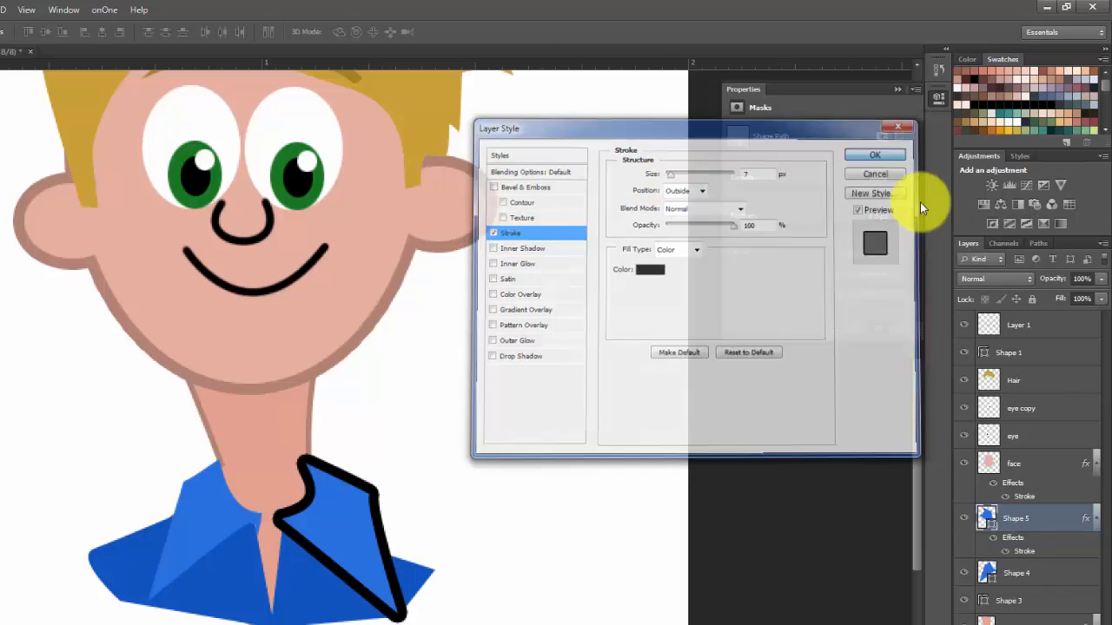
Copy the layer style of Shape 5 and paste it onto the other collar half, Shape 4, and the shirt, Shape 3
right_click(1026, 540)
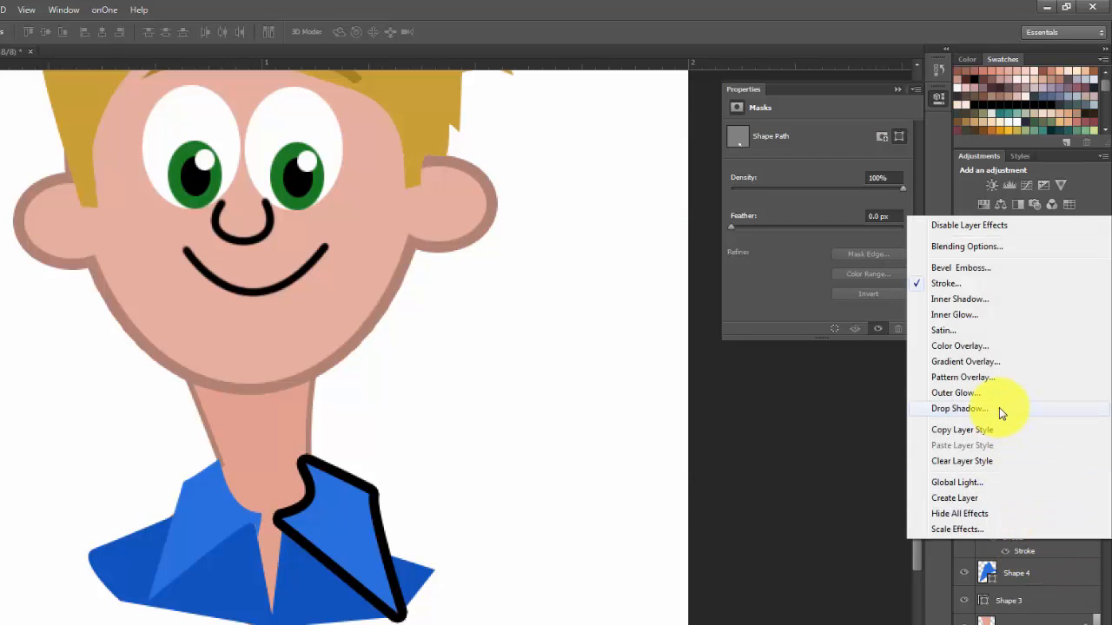
left_click(972, 431)
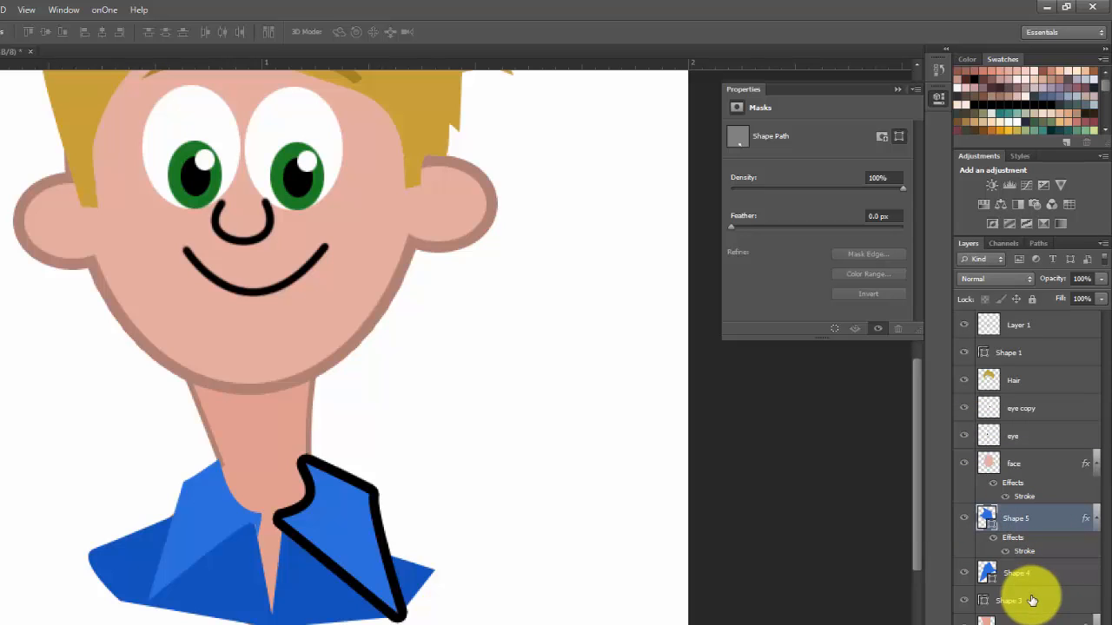
left_click(1052, 575)
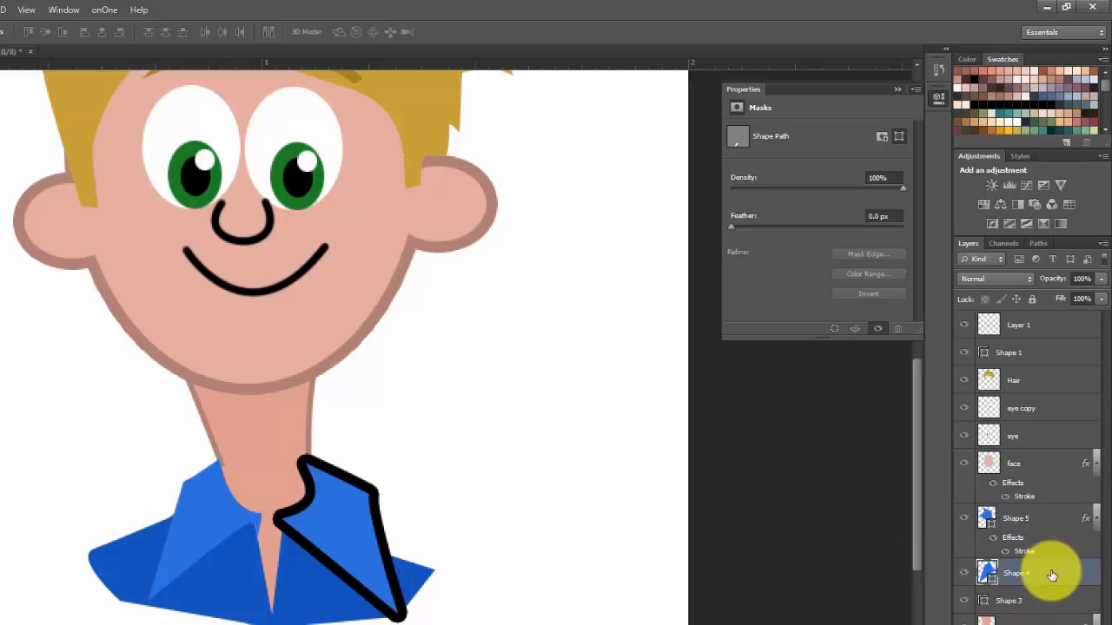
right_click(1052, 575)
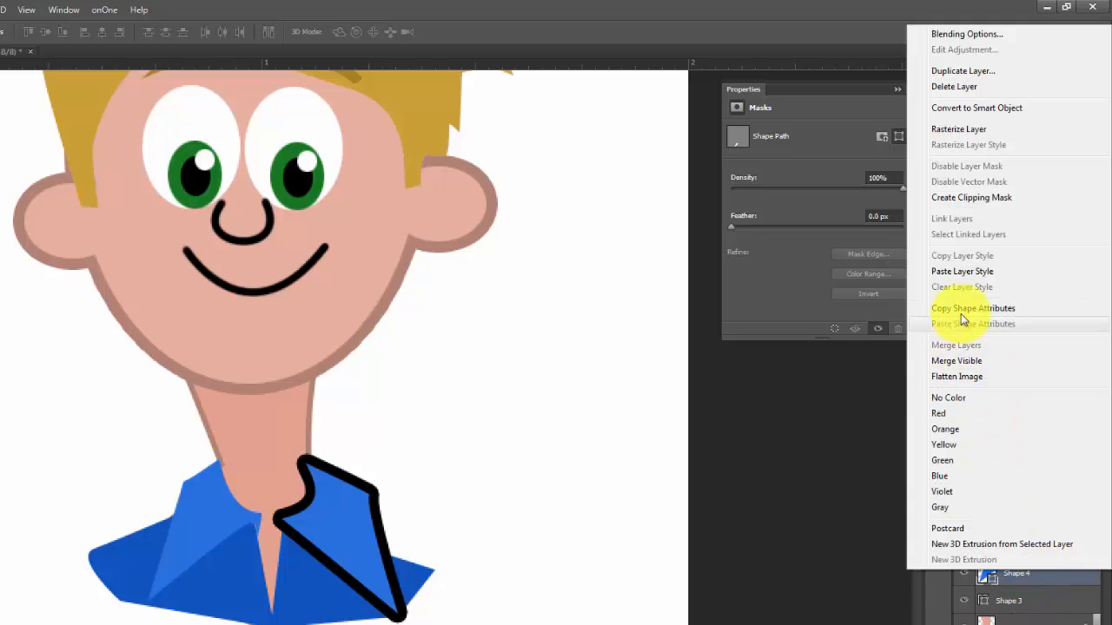
left_click(966, 272)
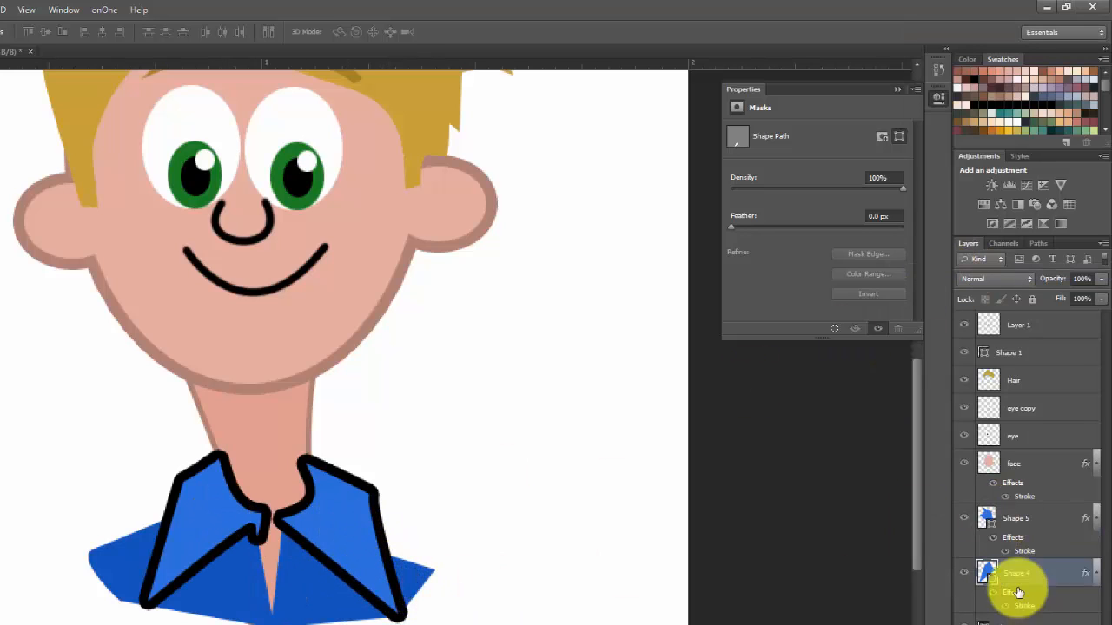
right_click(1042, 608)
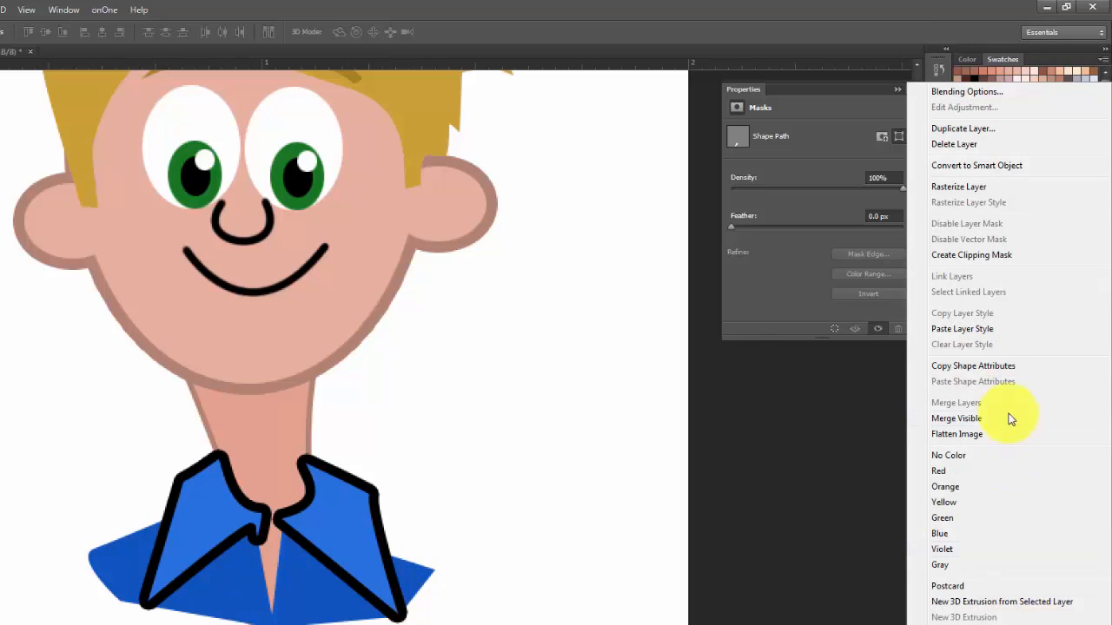
left_click(988, 329)
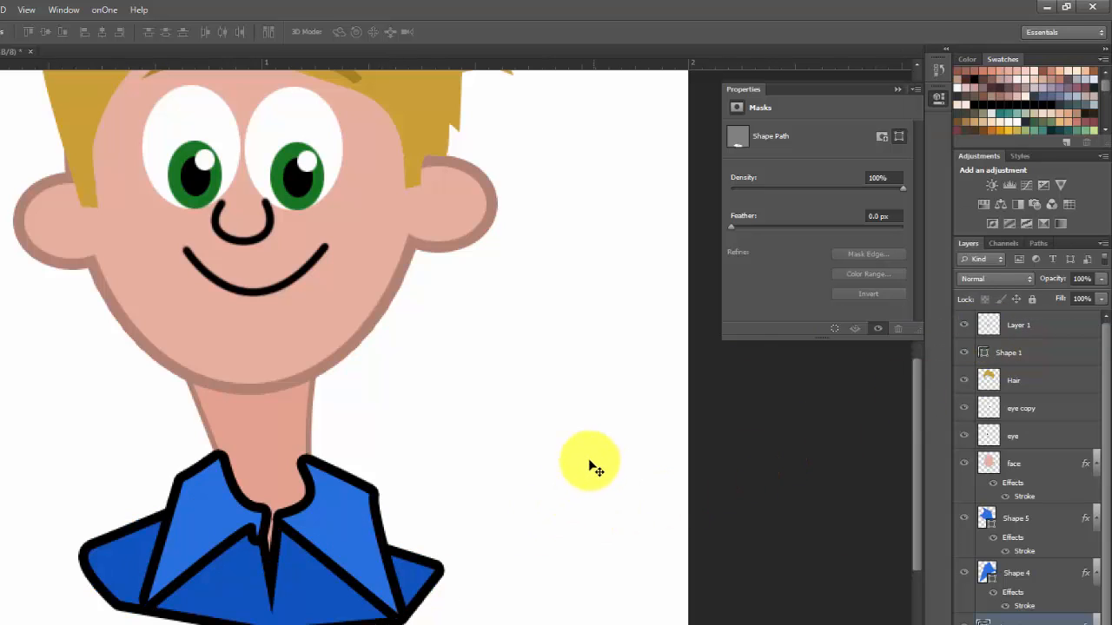
Add an outside Stroke effect to the Hair layer in a darker brown based on the sampled hair colour, with a slightly thicker size
scroll(732, 489, "up", 3)
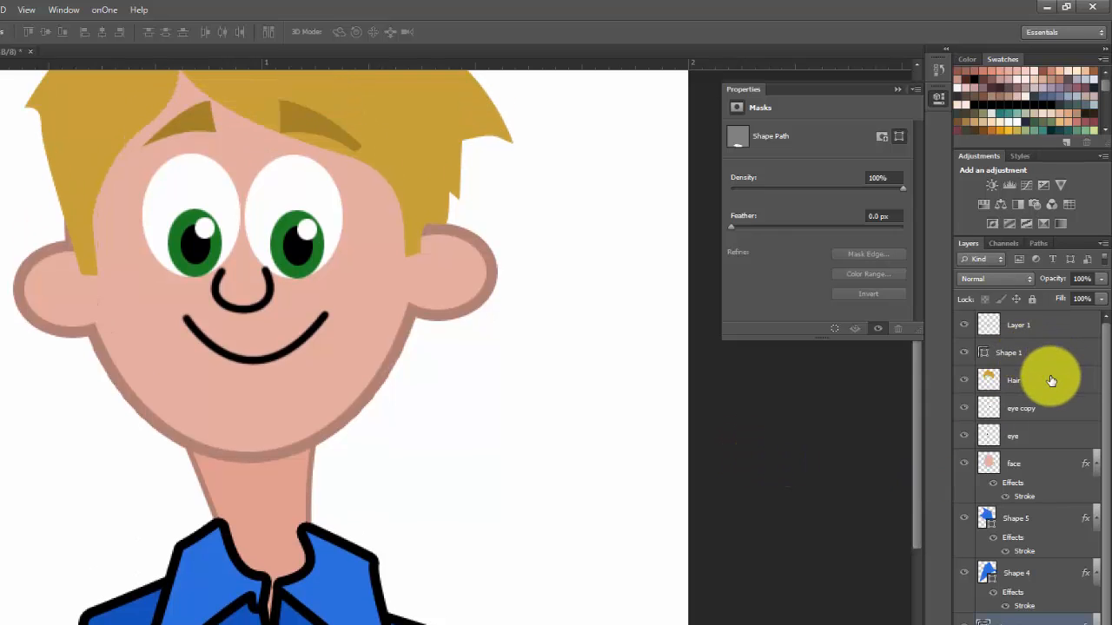
left_click(1050, 380)
double_click(1053, 389)
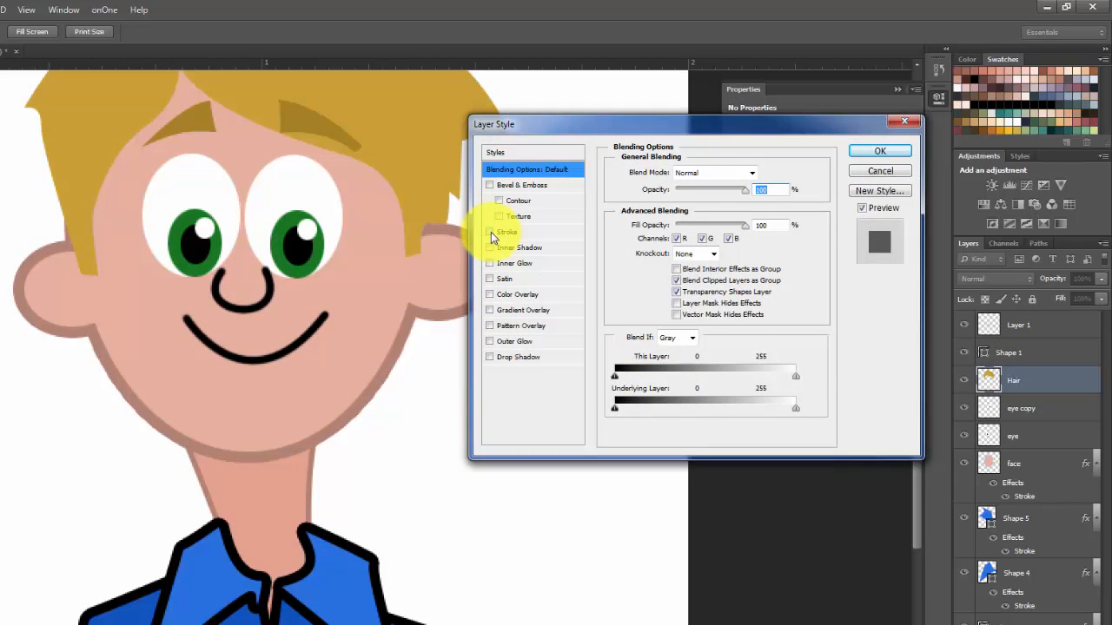
left_click(491, 232)
left_click(522, 232)
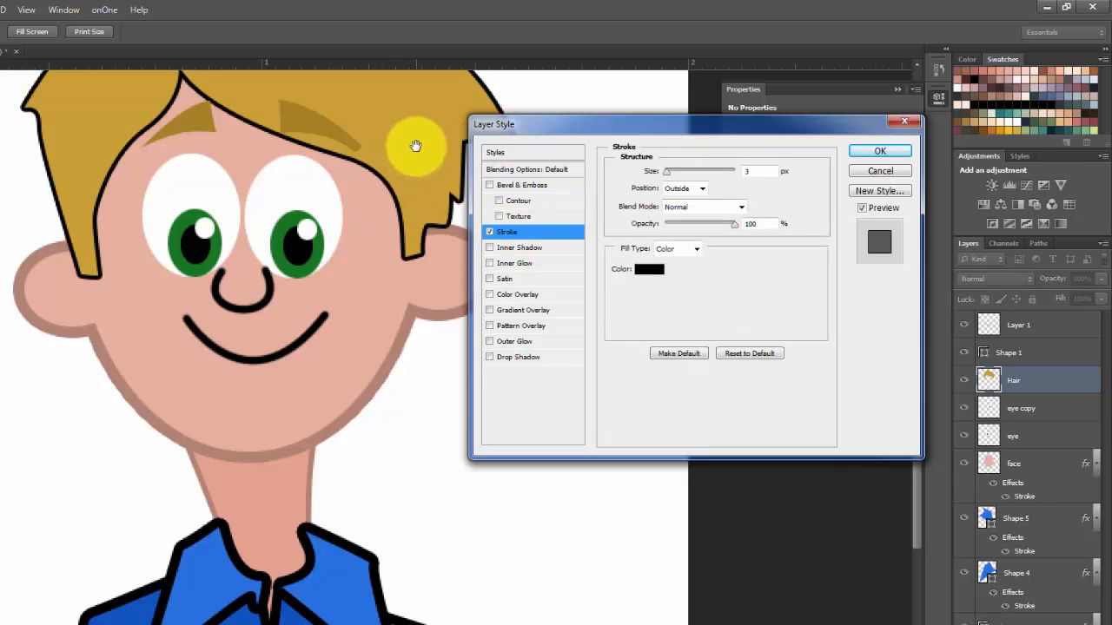
left_click(647, 271)
left_click(377, 122)
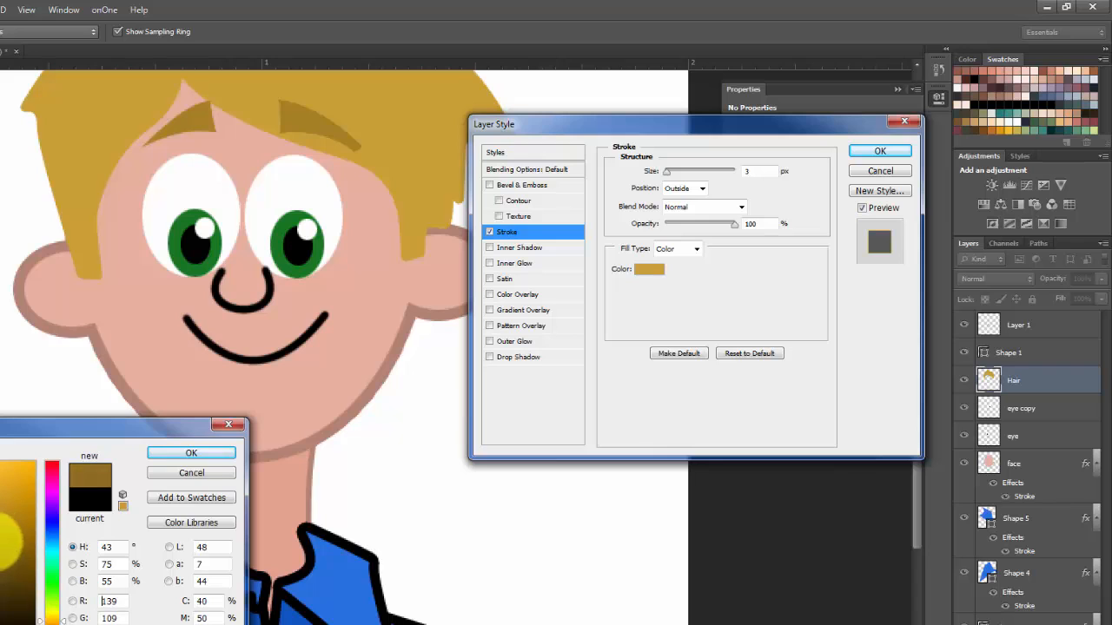
left_click(192, 452)
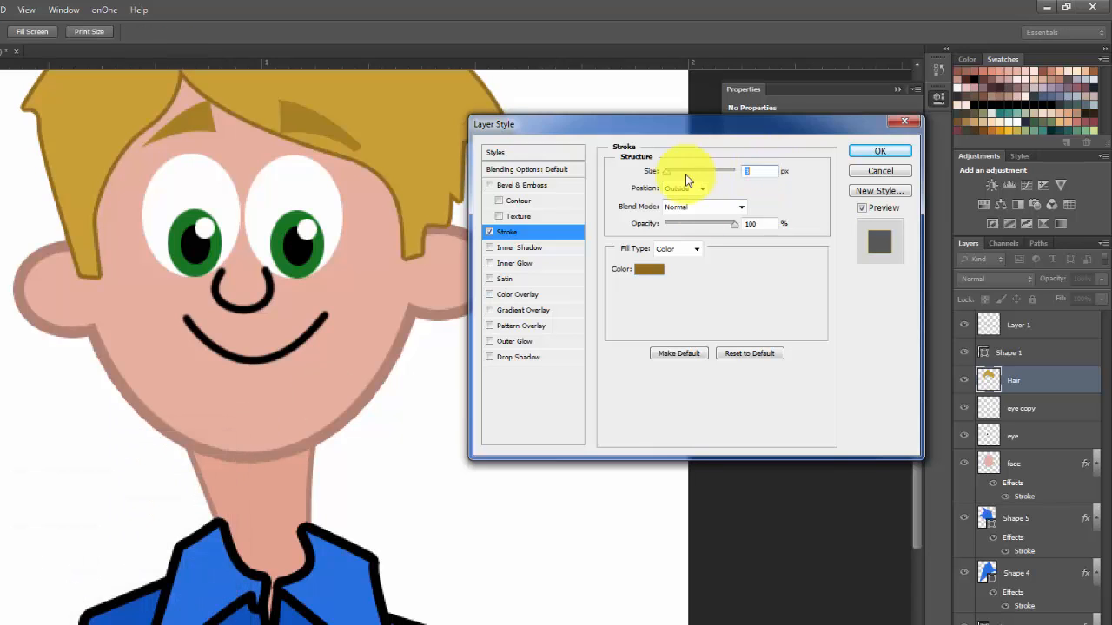
left_click_drag(669, 176, 670, 179)
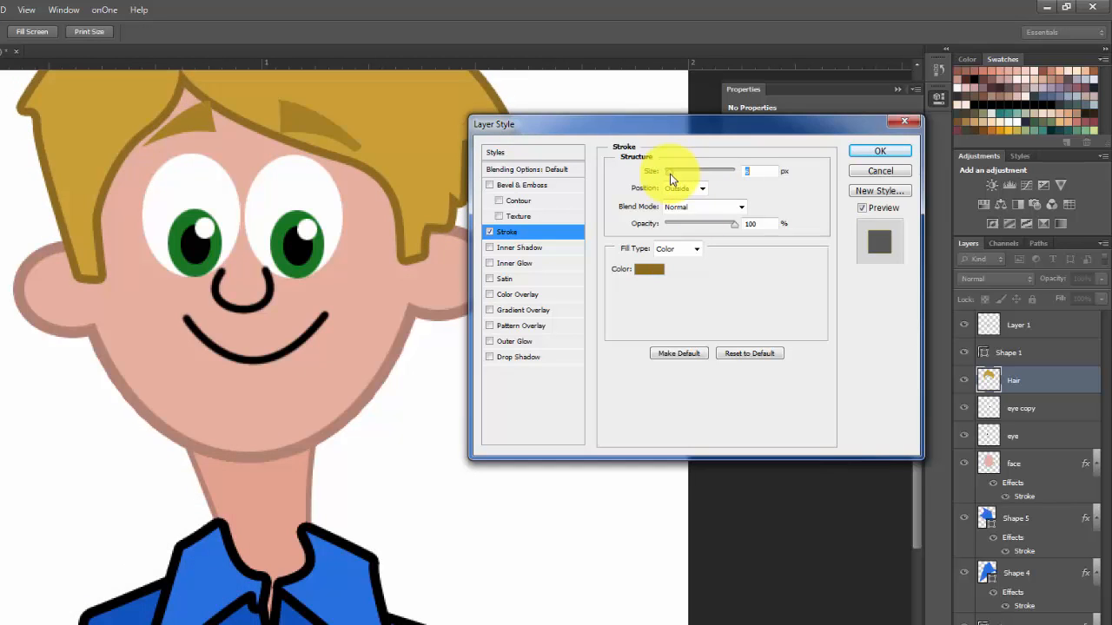
left_click(880, 153)
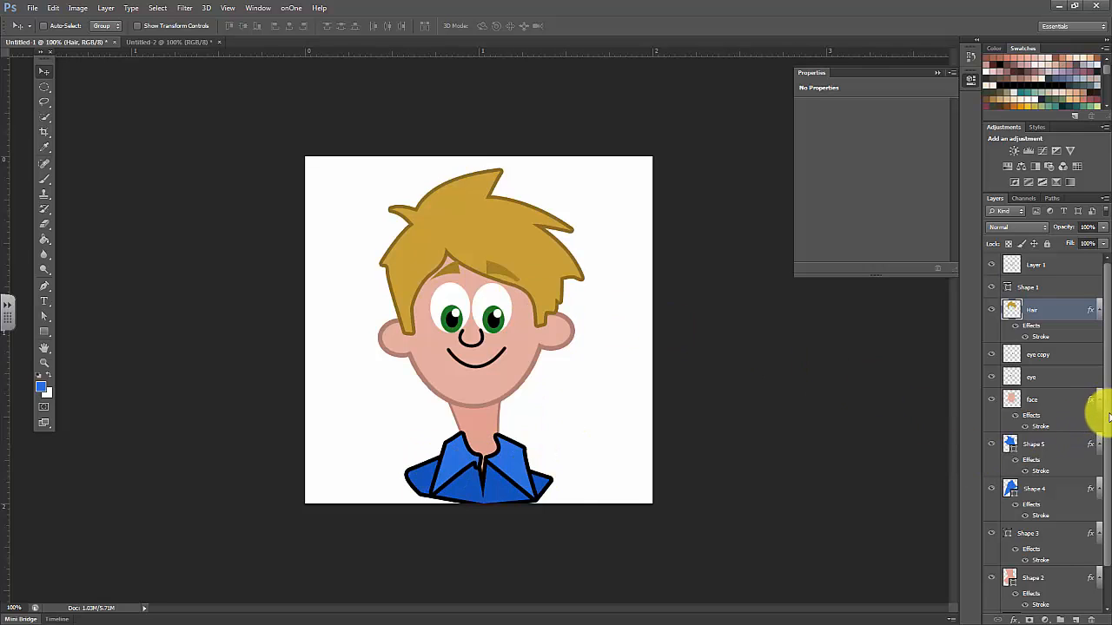
Hide the white Background layer so the cartoon sits on transparency
left_click_drag(1105, 444, 1096, 489)
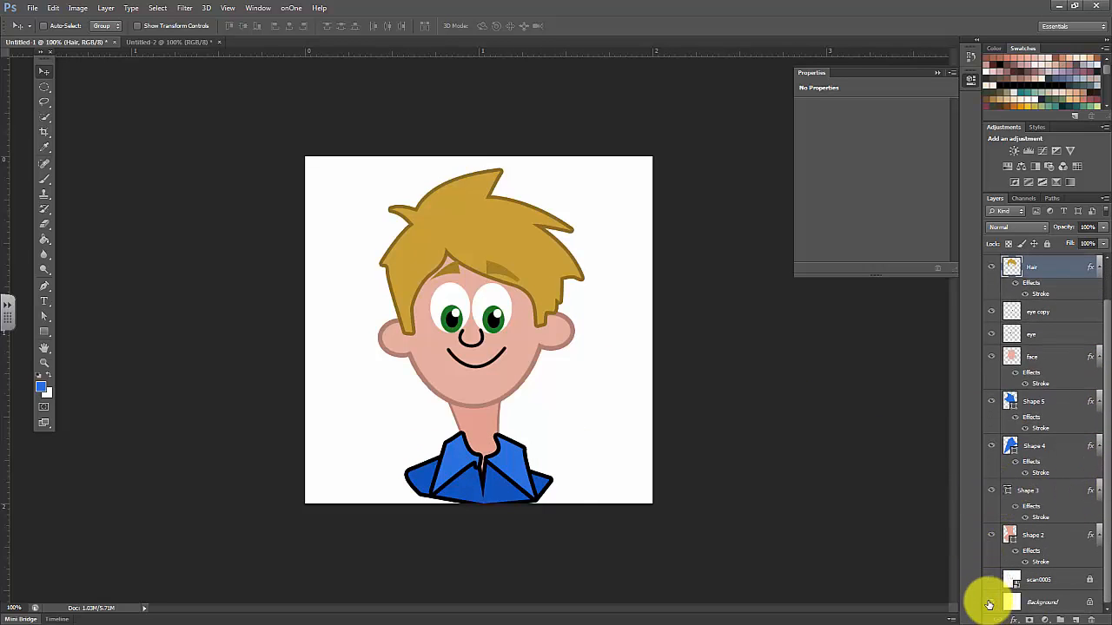
left_click(990, 603)
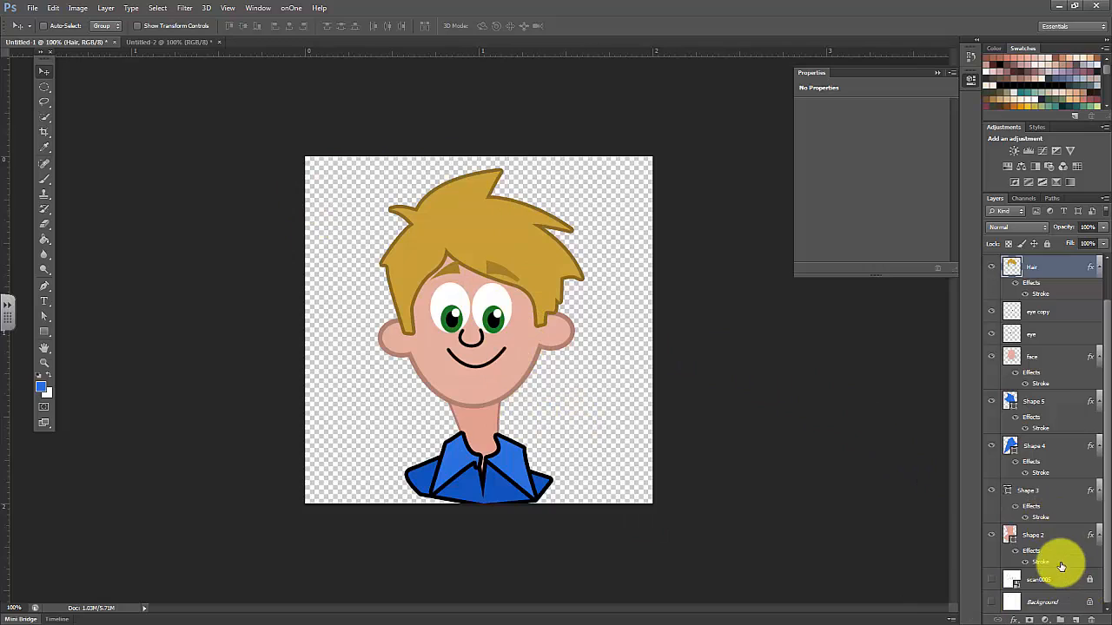
Select all layers from Shape 2 through Layer 1, move the character slightly up and scale it to about 90%
left_click(1061, 559)
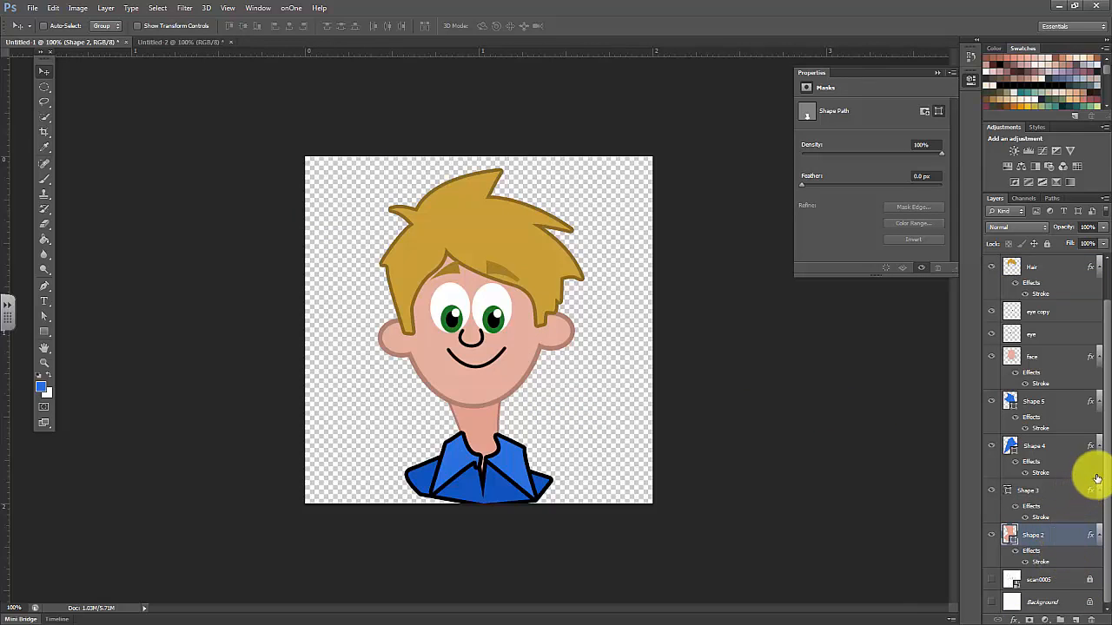
scroll(1091, 376, "up", 2)
left_click(1073, 264, "shift")
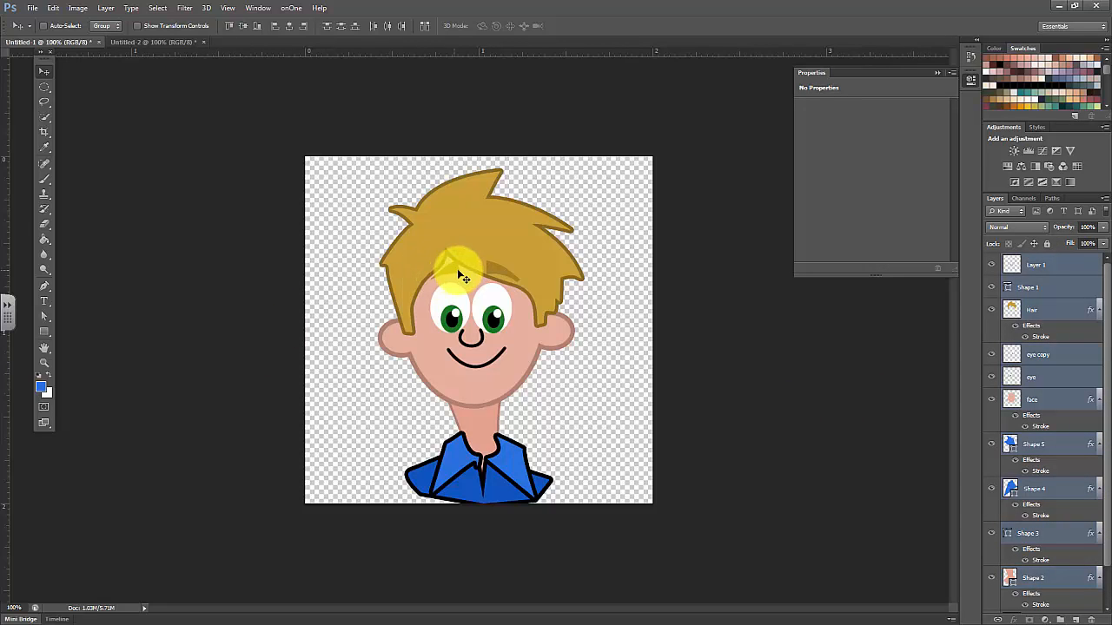
left_click_drag(467, 275, 464, 272)
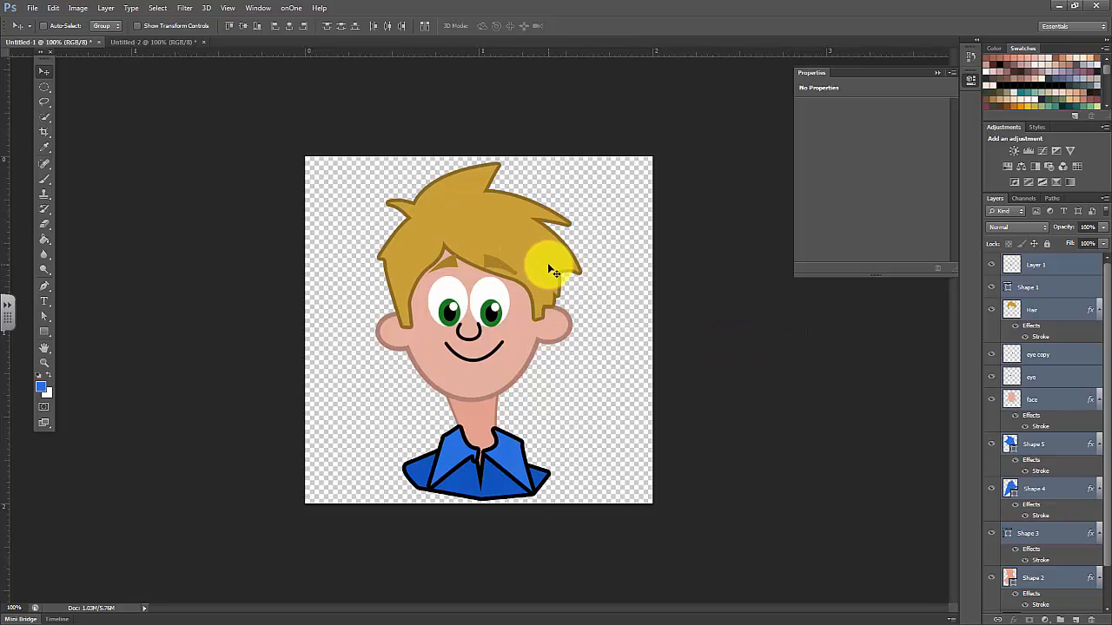
key("ctrl+t")
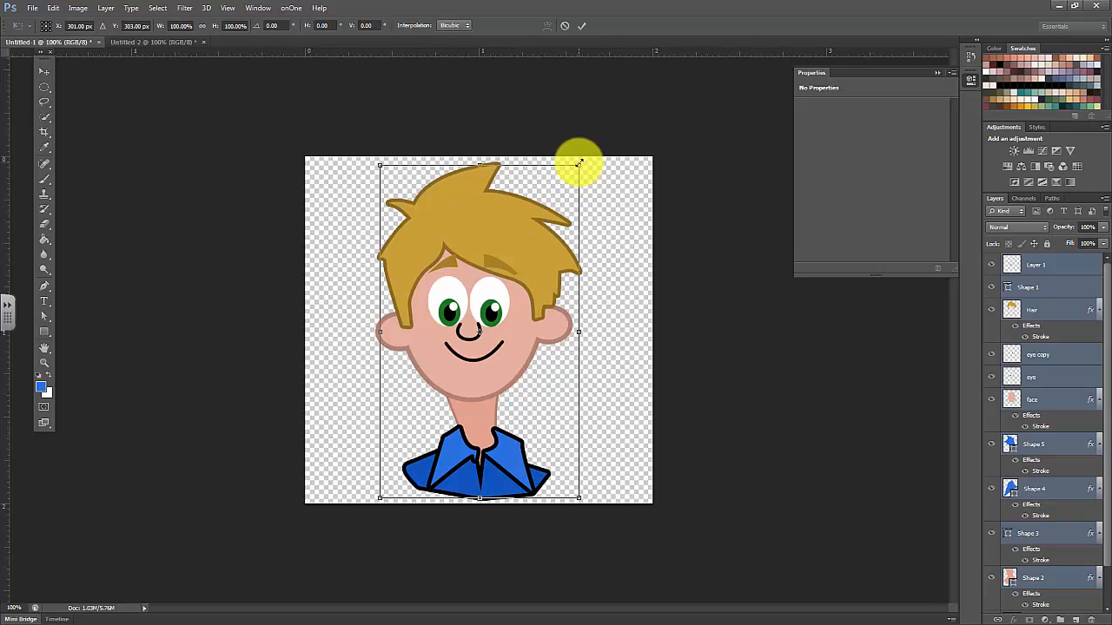
mouse_move(580, 162)
left_mouse_down()
mouse_move(574, 190)
mouse_move(570, 183)
left_mouse_up()
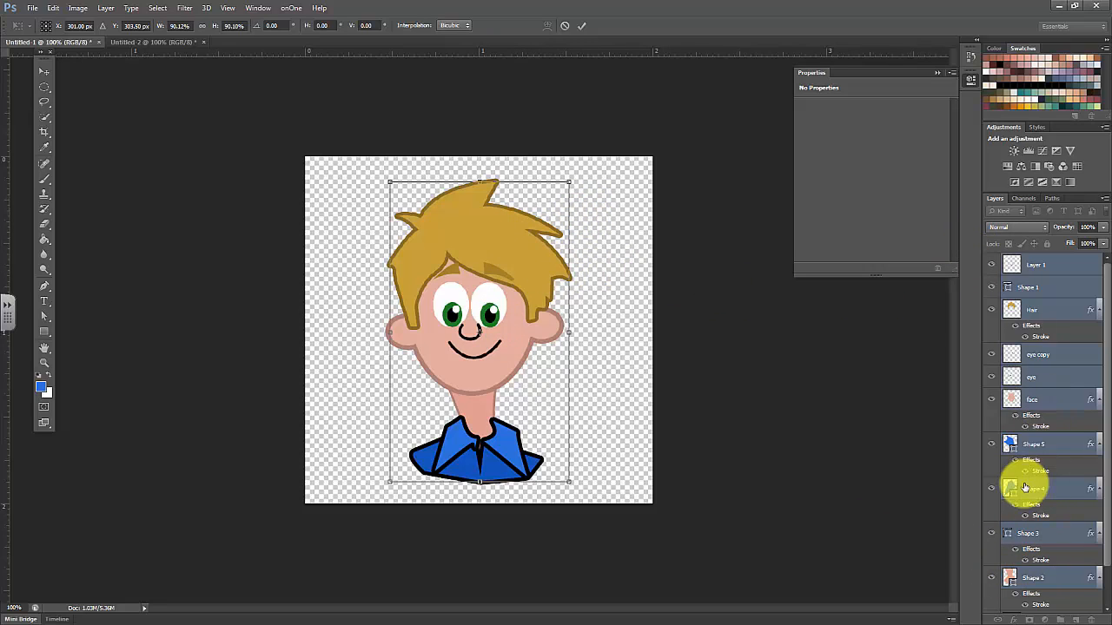
left_click(583, 26)
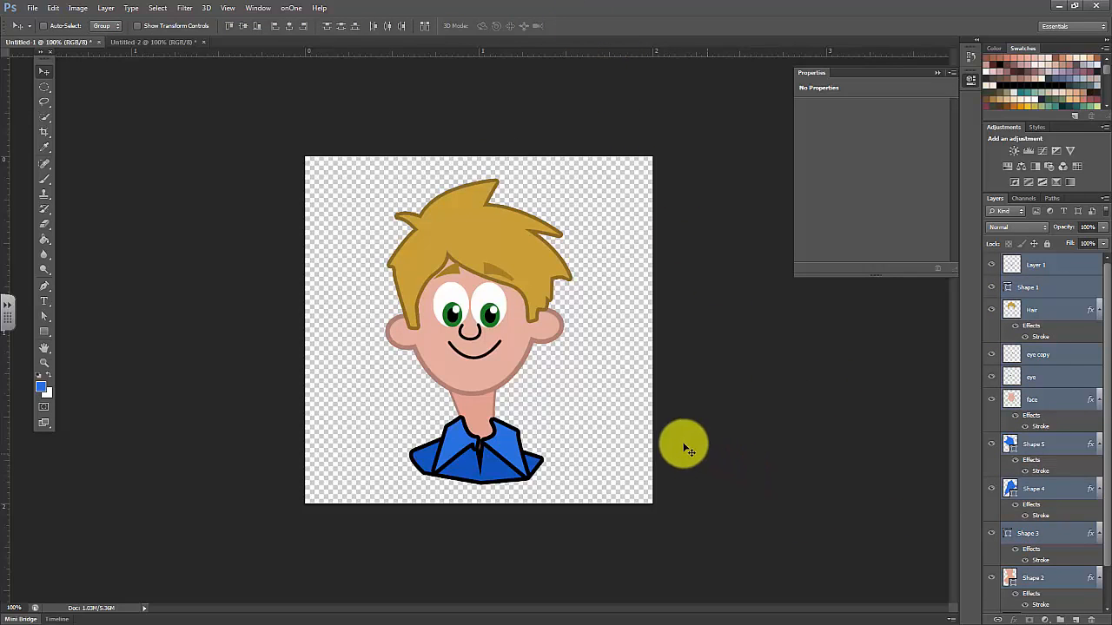
Save the document in My Scans as a Photoshop PSD with layers, named with the cartoon owner's first name in possessive form followed by "Cartoon"
left_click(32, 8)
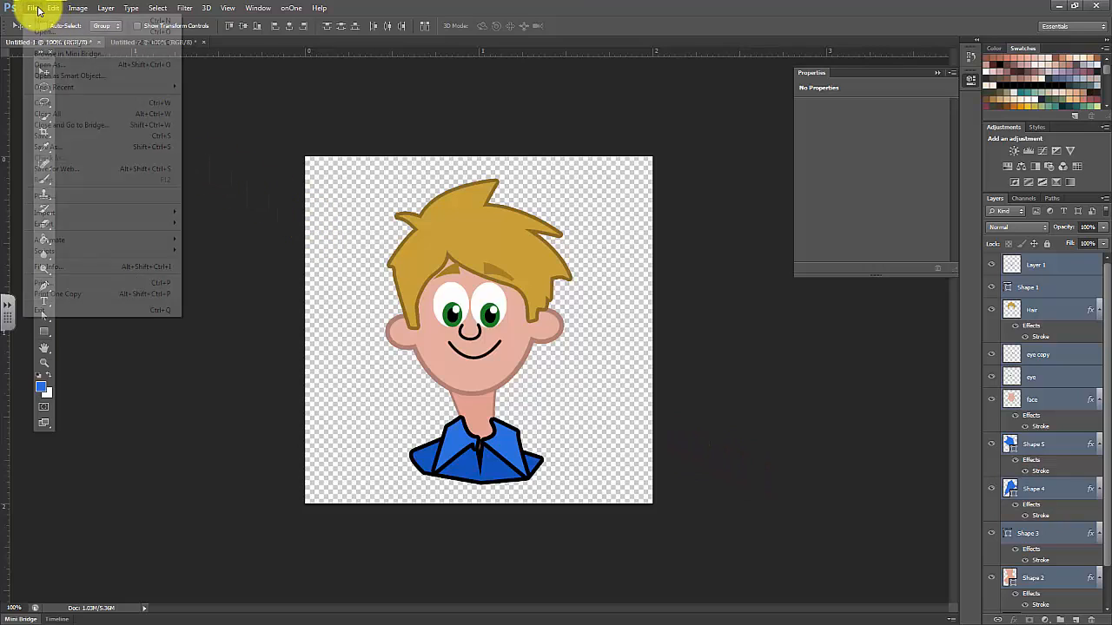
left_click(54, 142)
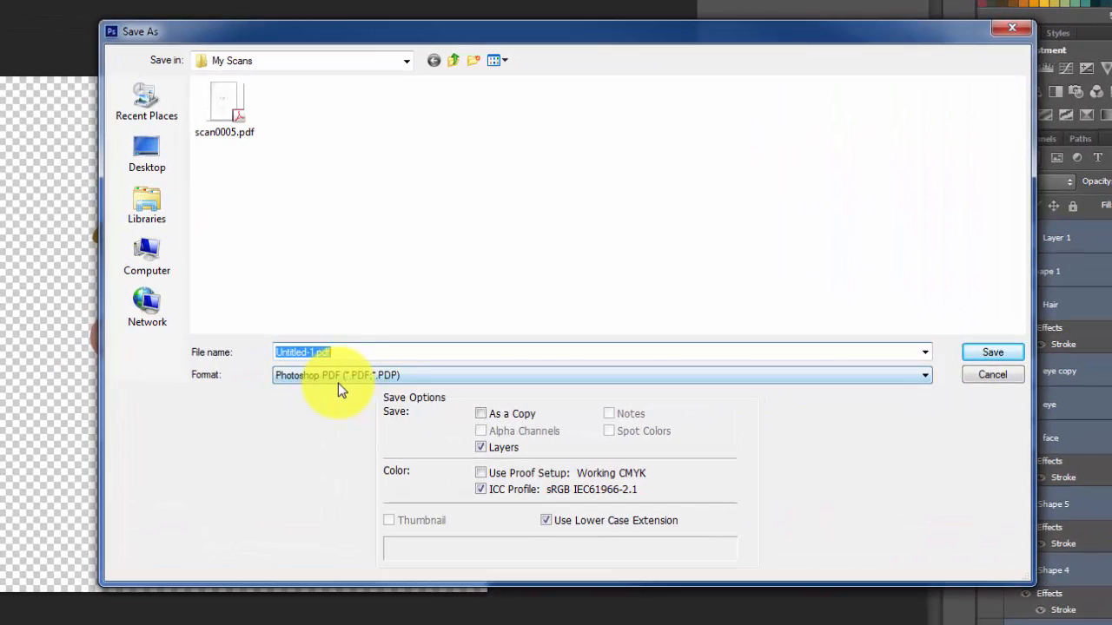
left_click(917, 374)
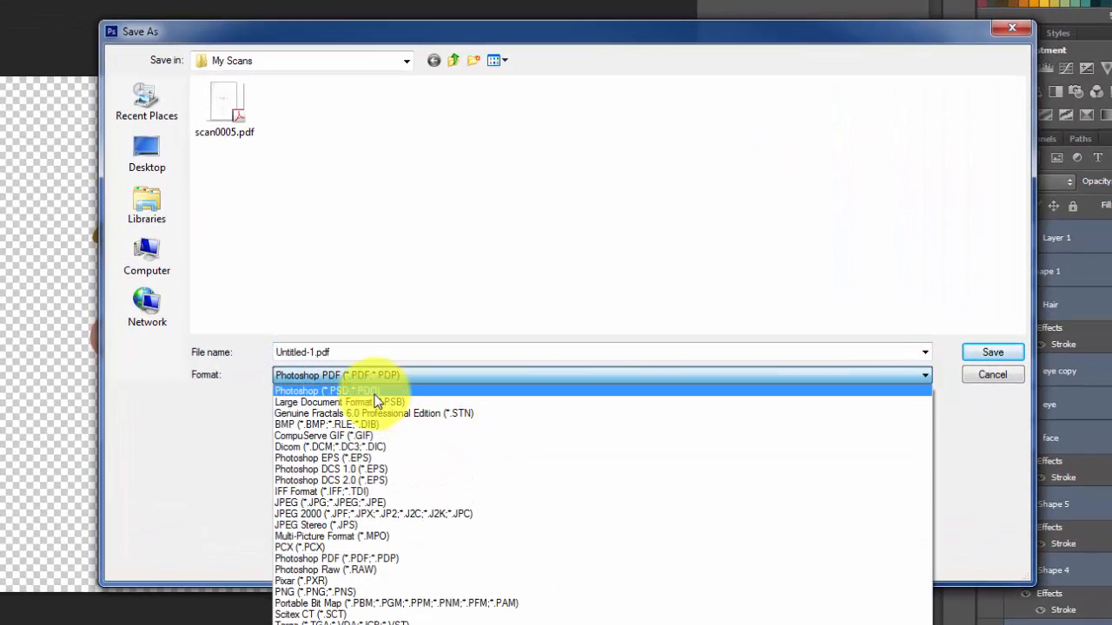
left_click(341, 391)
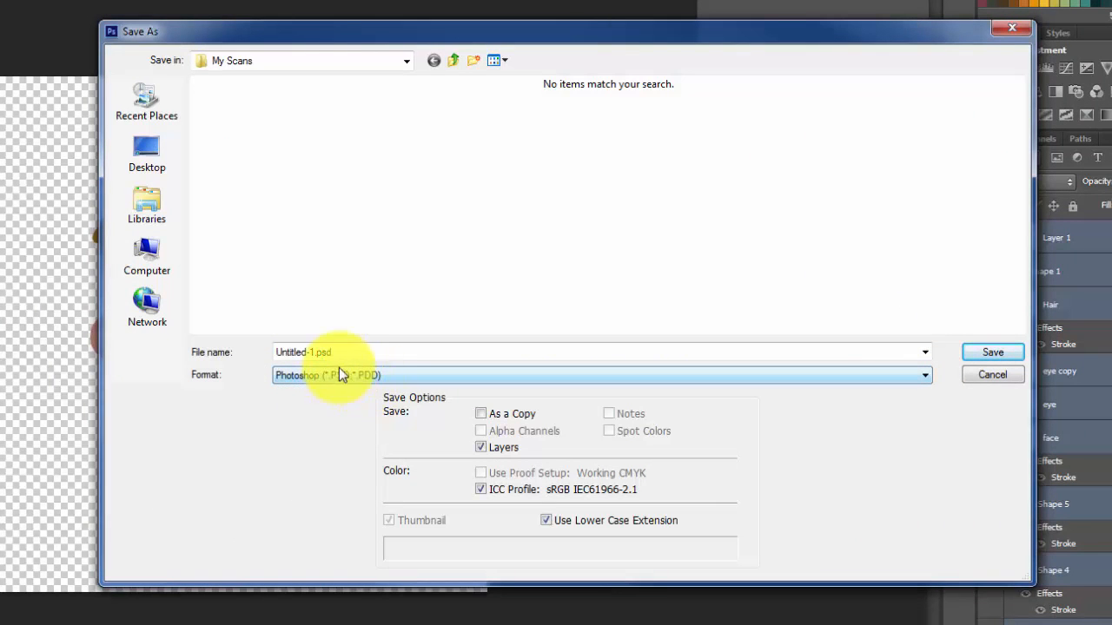
left_click(312, 350)
double_click(314, 351)
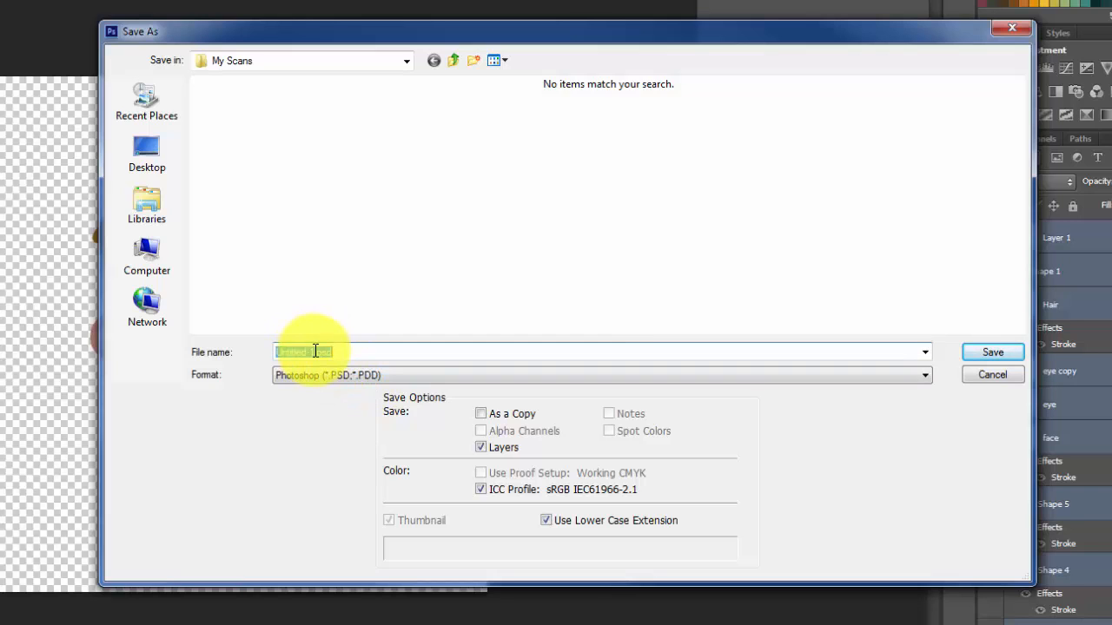
type("Kurt")
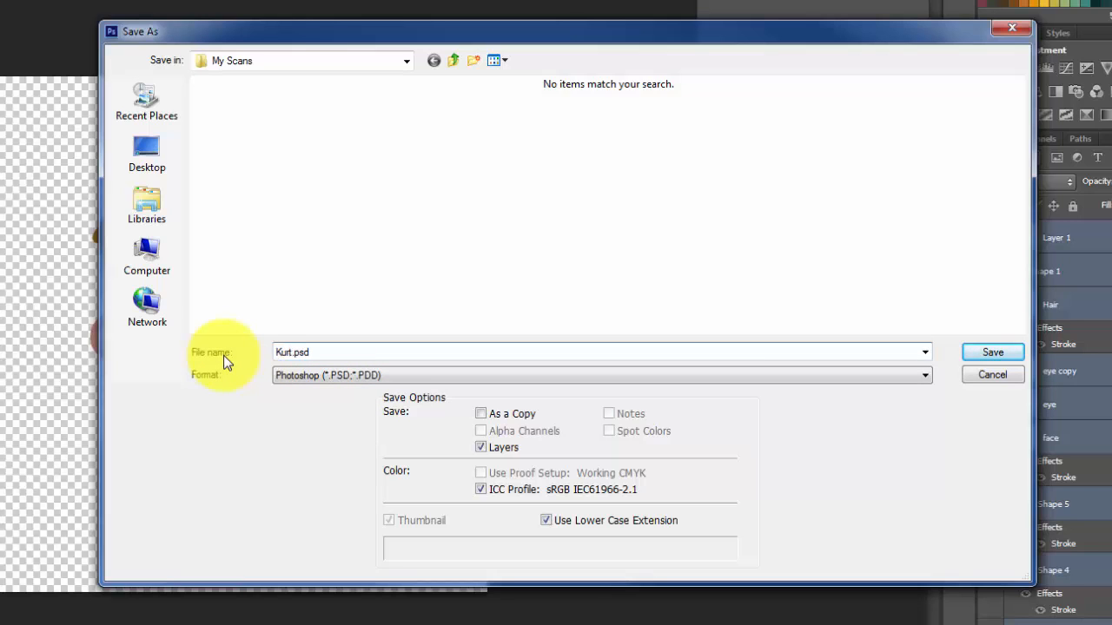
type("'s Cartoon")
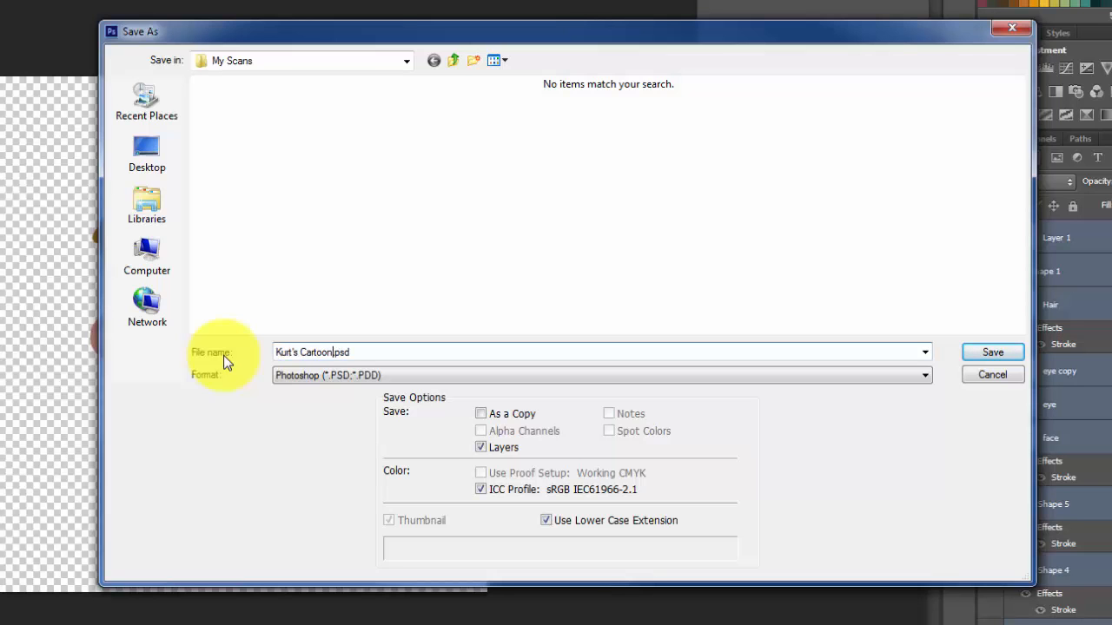
left_click(984, 354)
left_click(538, 127)
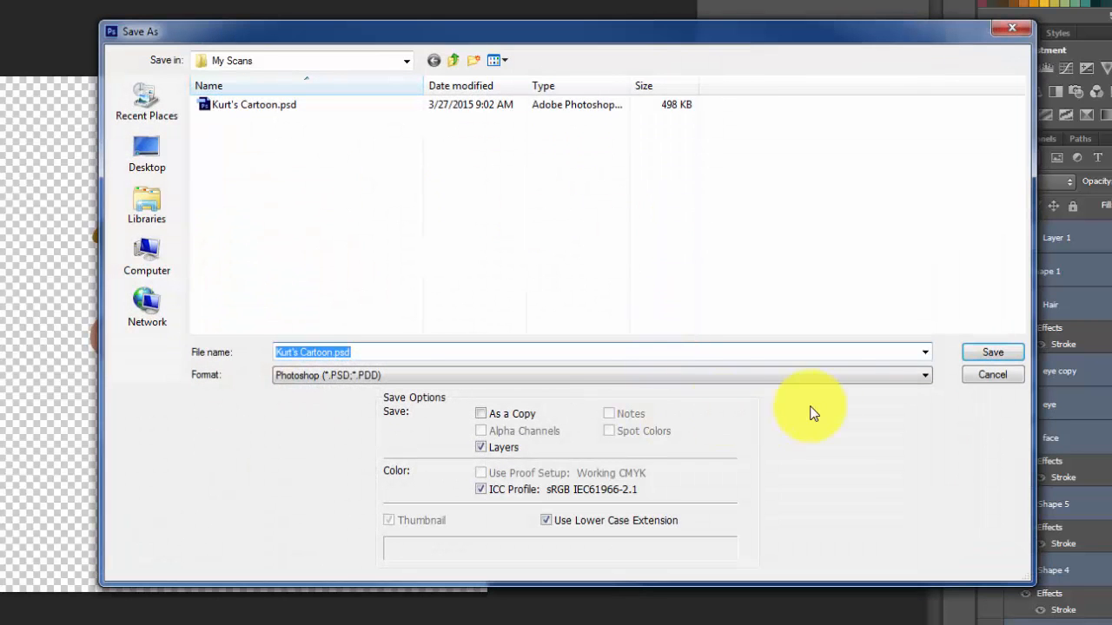
Save a PNG copy of the cartoon in My Scans under the same file name, accepting the PNG options
left_click(926, 376)
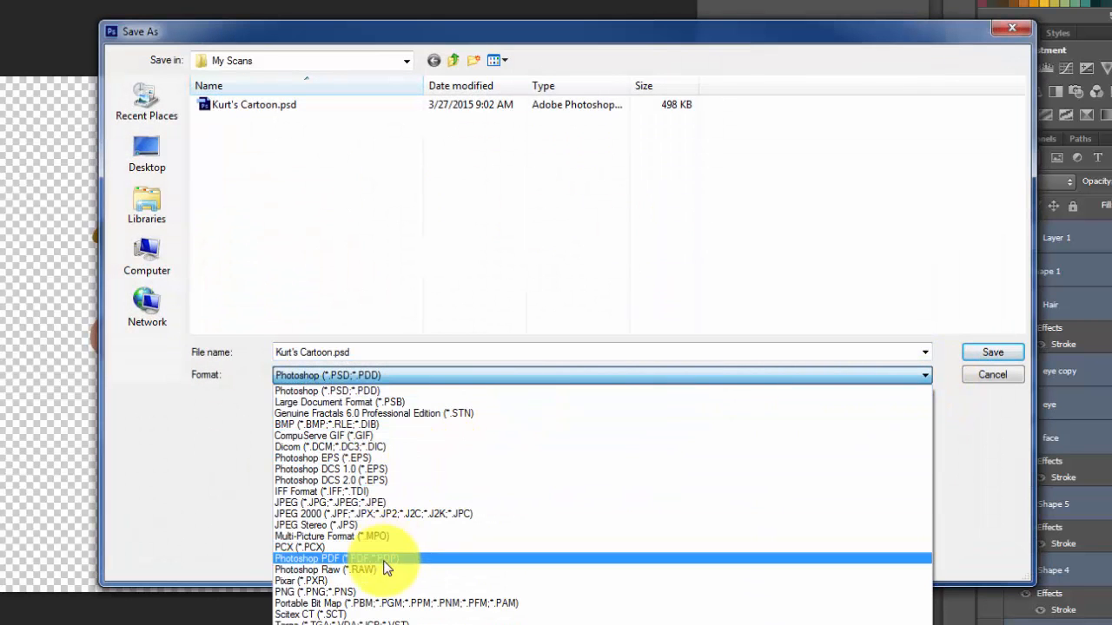
left_click(329, 593)
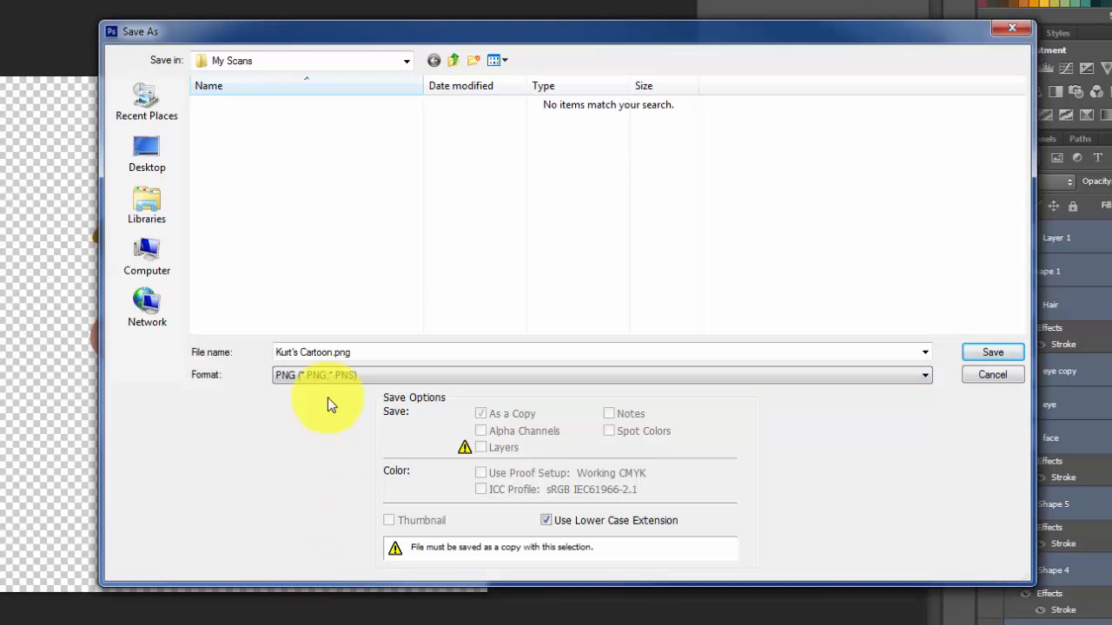
left_click(1012, 354)
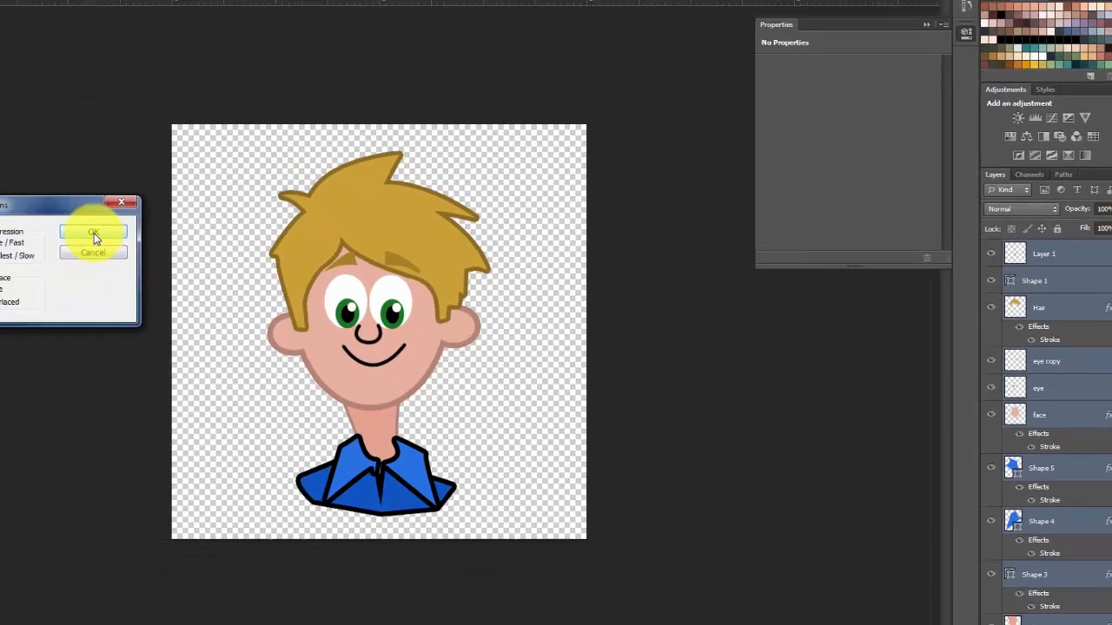
left_click(95, 235)
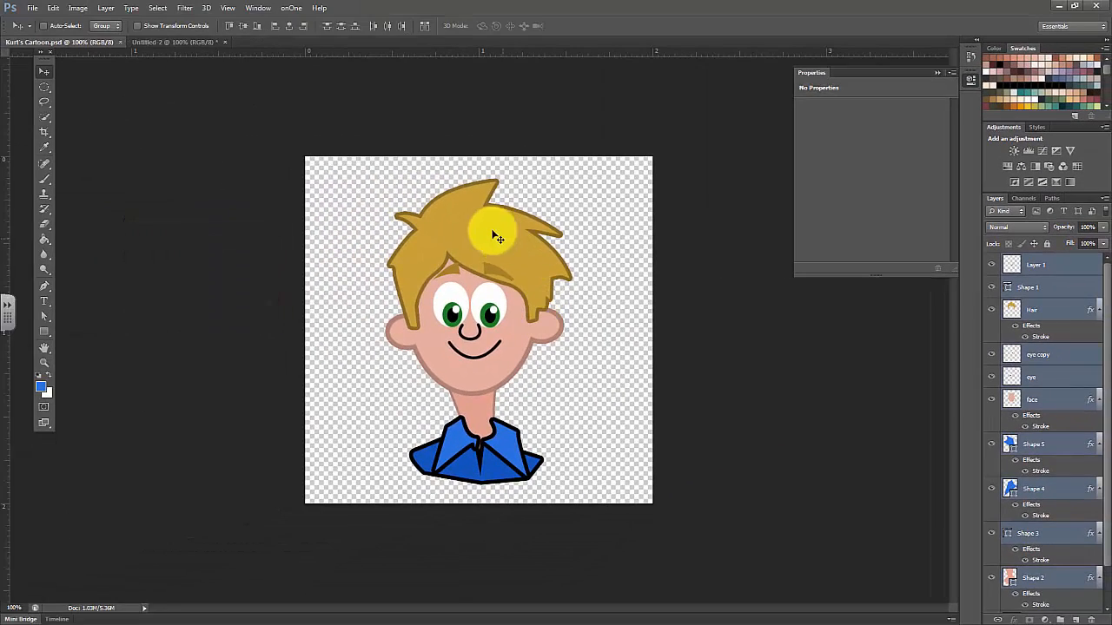